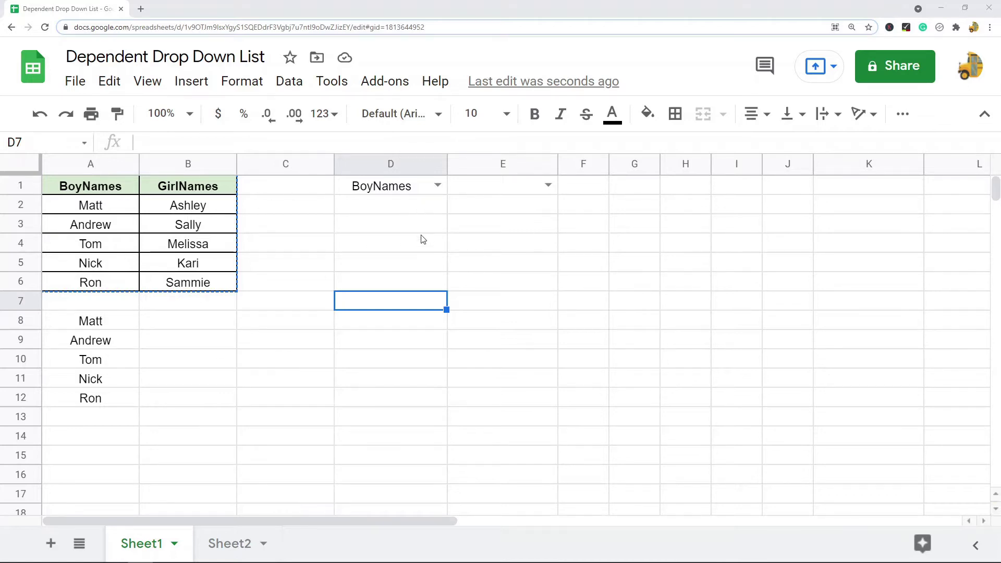
- On the first sheet, test D1's category drop-down with BoyNames and GirlNames, checking E1, and end on BoyNames
left_click(439, 186)
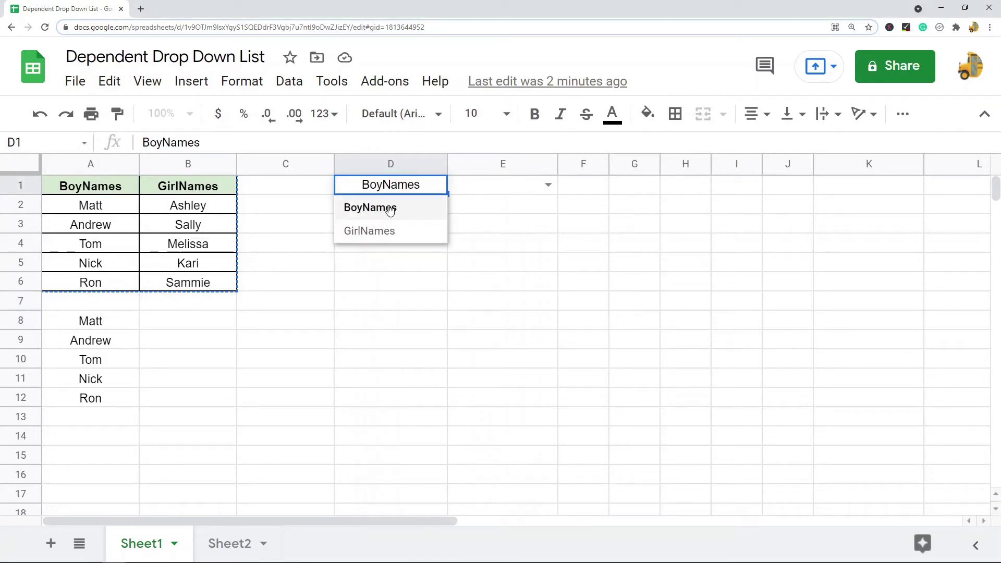
left_click(388, 209)
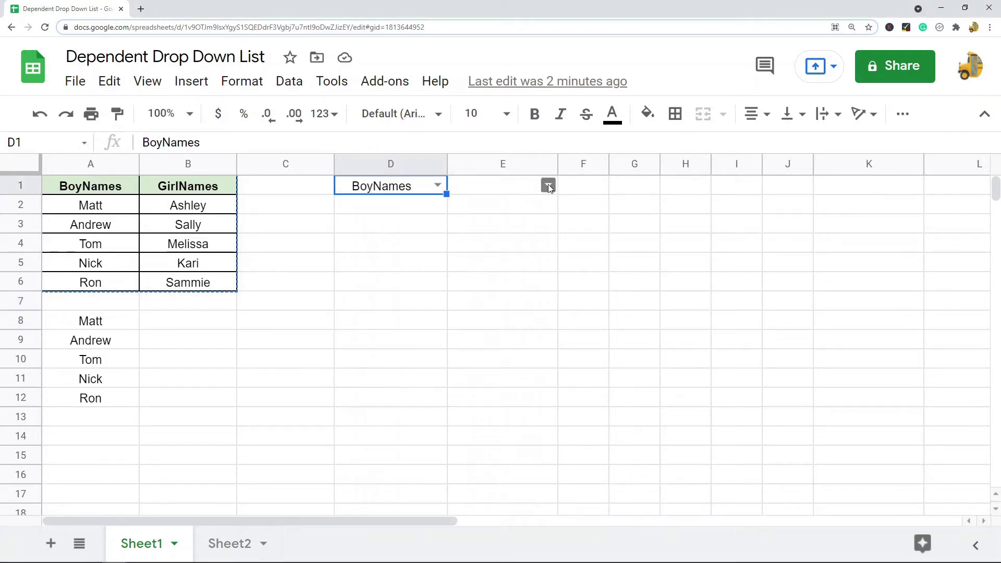
left_click(548, 187)
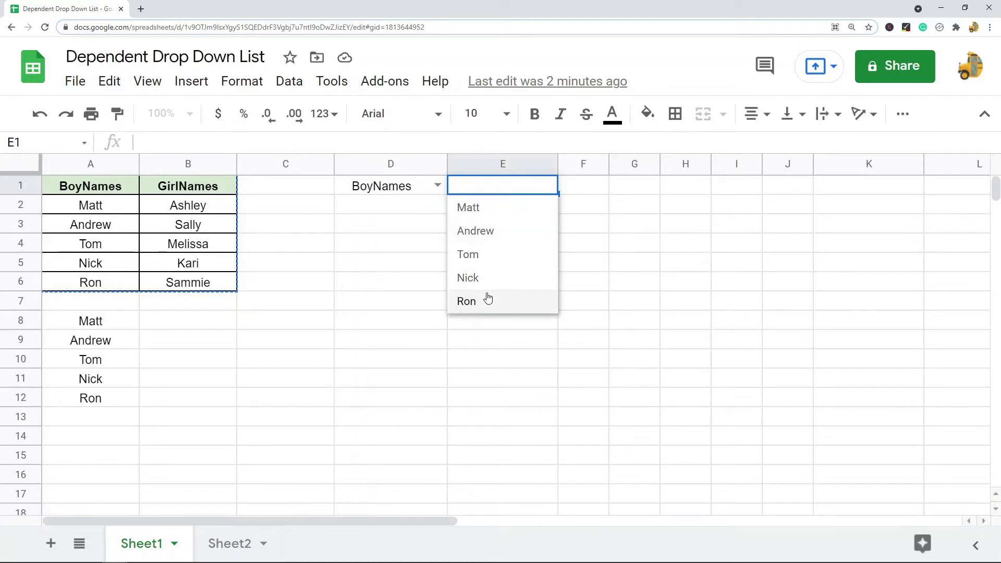
left_click(438, 186)
left_click(398, 239)
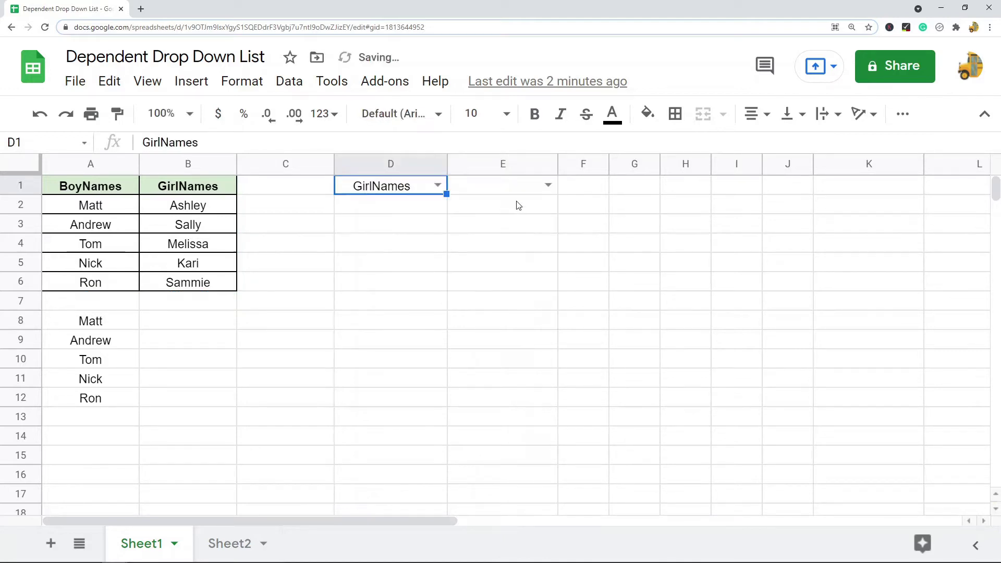
left_click(548, 185)
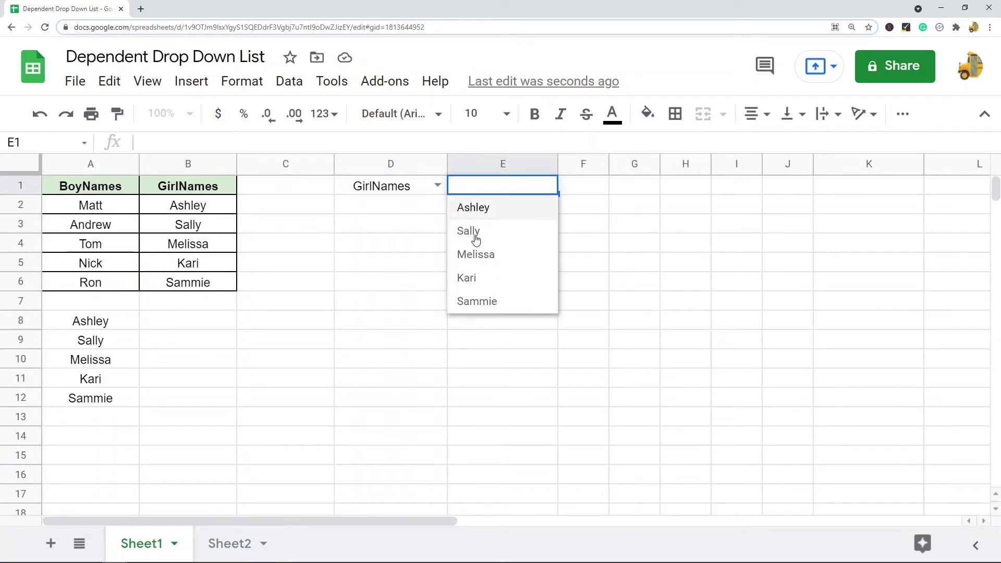
left_click(404, 308)
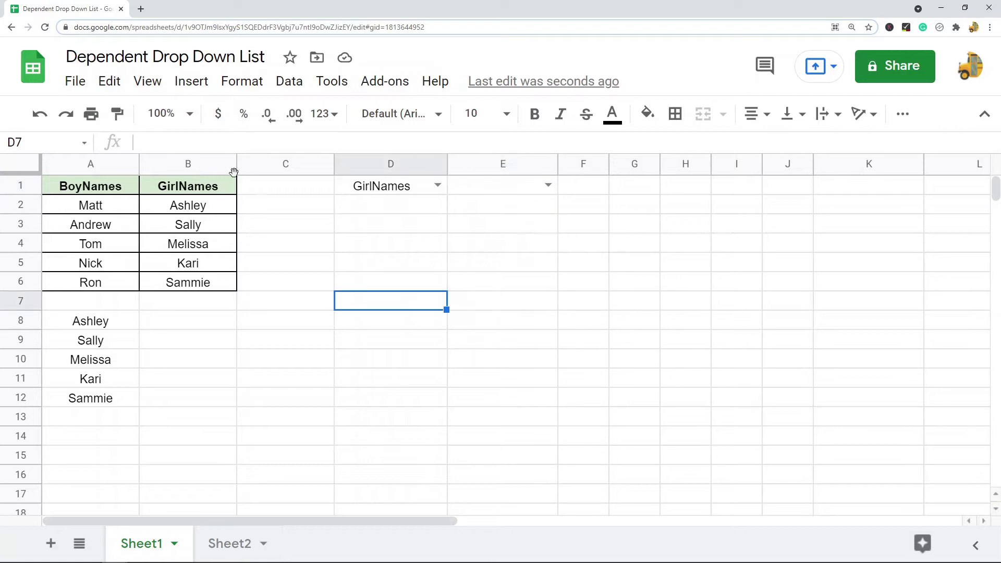
left_click(436, 186)
left_click(401, 205)
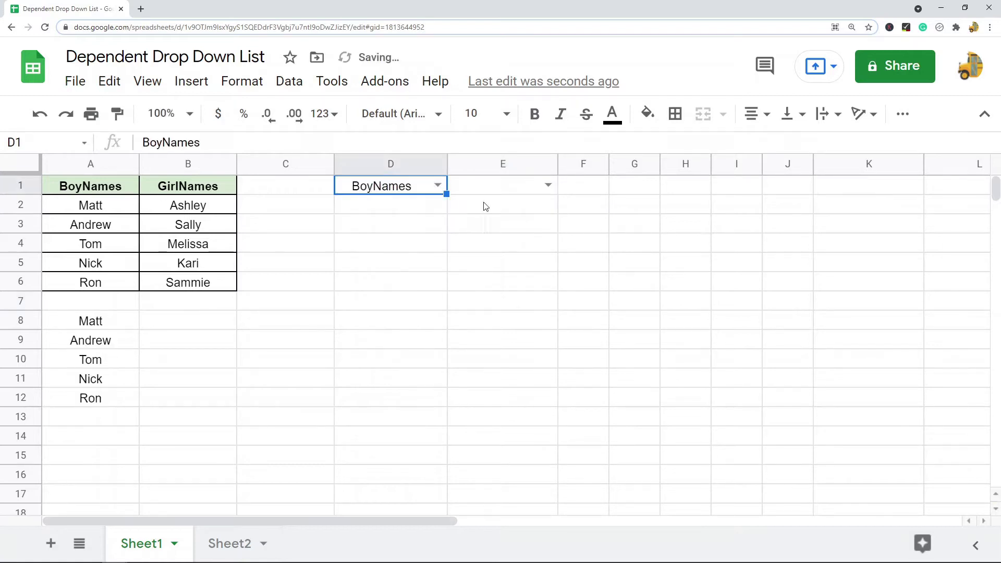
- On Sheet2, look over the names table A1:B6 and select the boy names in A2:A6
left_click(233, 545)
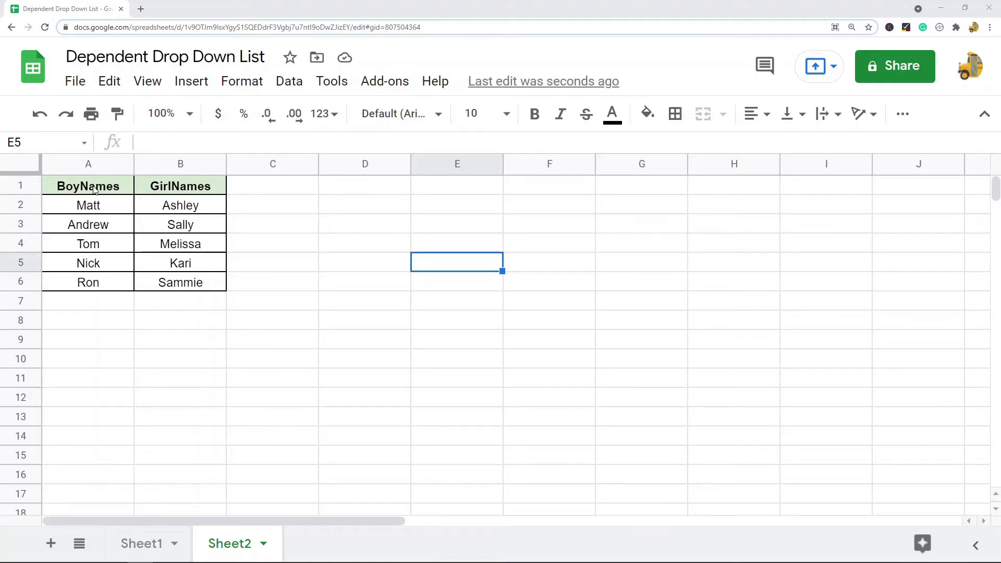
left_click_drag(85, 191, 181, 282)
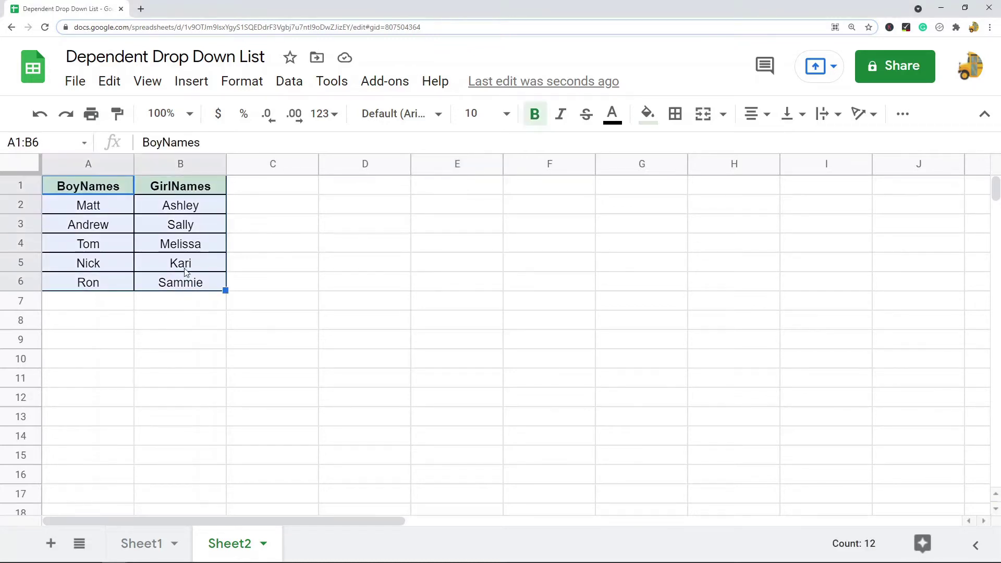
left_click(21, 186)
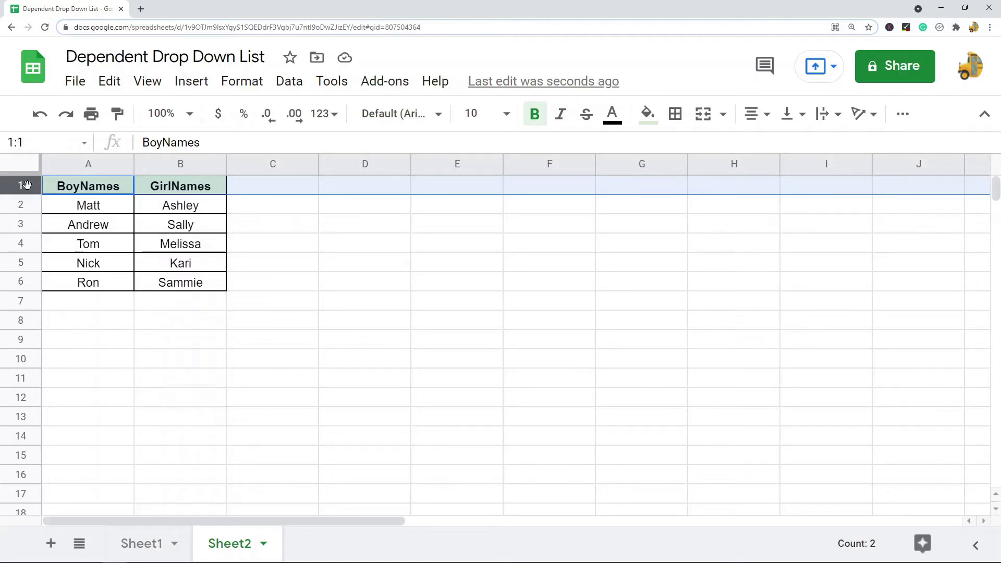
left_click(277, 261)
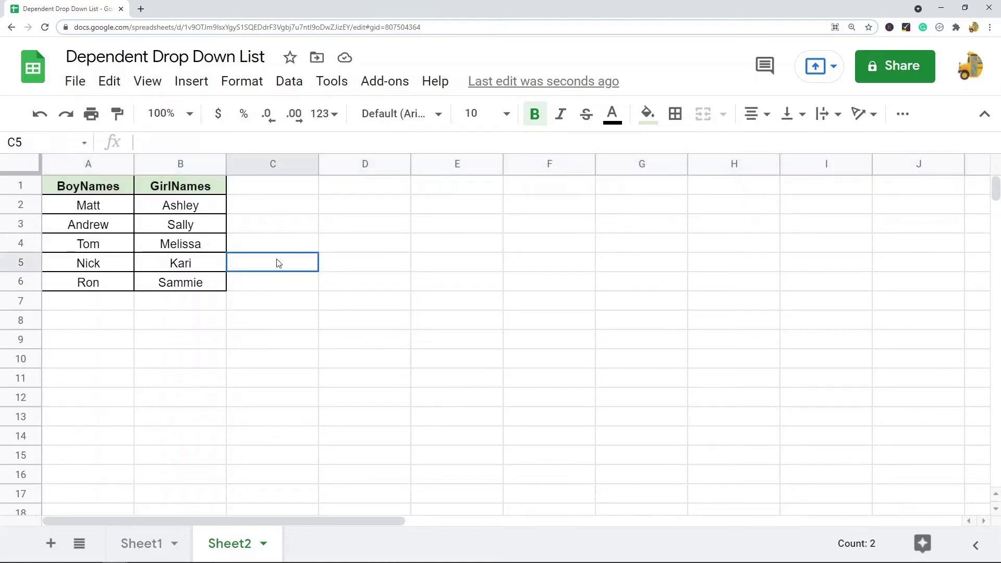
left_click_drag(101, 188, 180, 282)
left_click(121, 186)
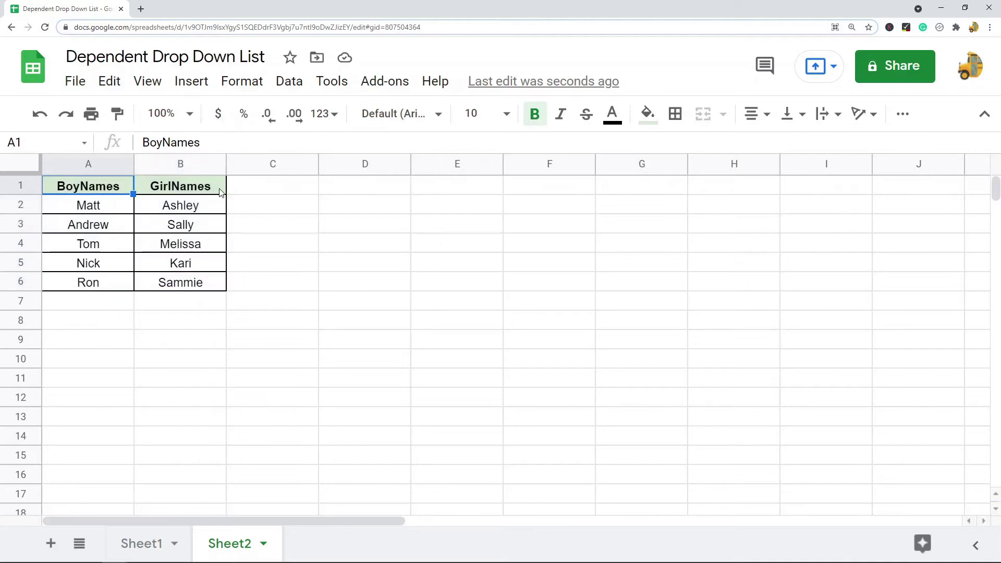
left_click(214, 191)
left_click(75, 191)
left_click(87, 209)
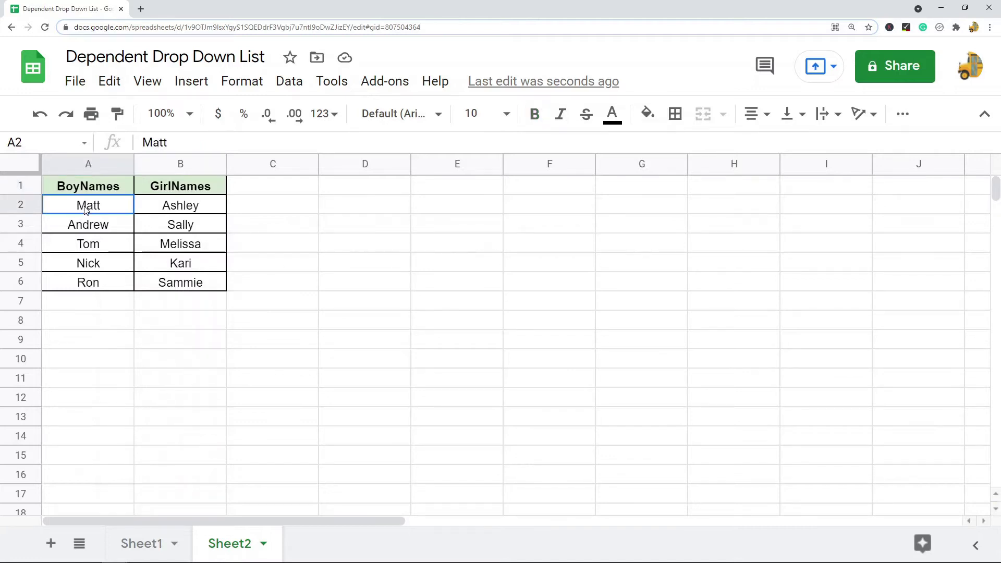
left_click_drag(86, 212, 99, 295)
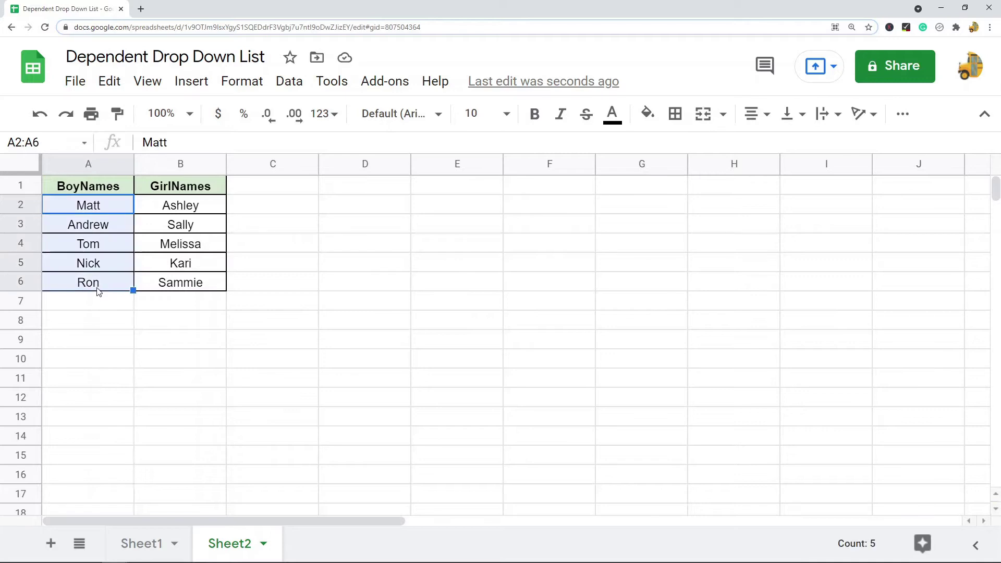
- Try naming A2:A6 'BoyNames' in Data > Named ranges, which triggers a duplicate-name error
left_click(287, 84)
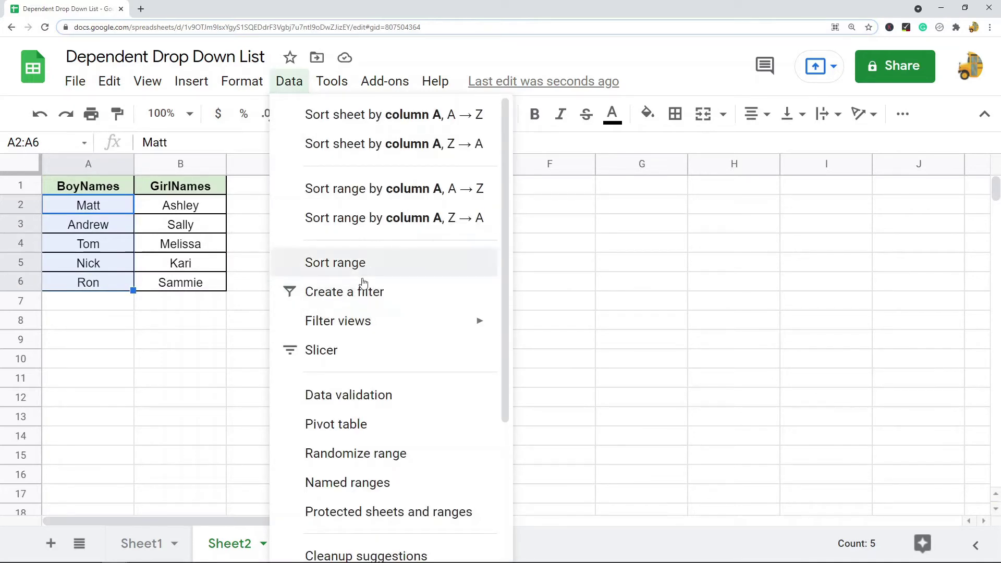
scroll(380, 346, "down", 4)
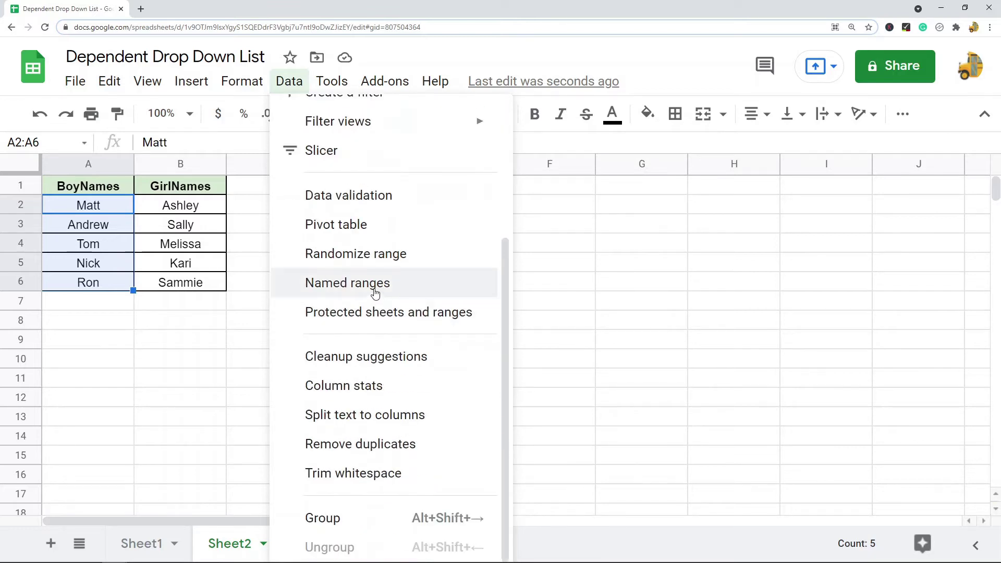
left_click(376, 289)
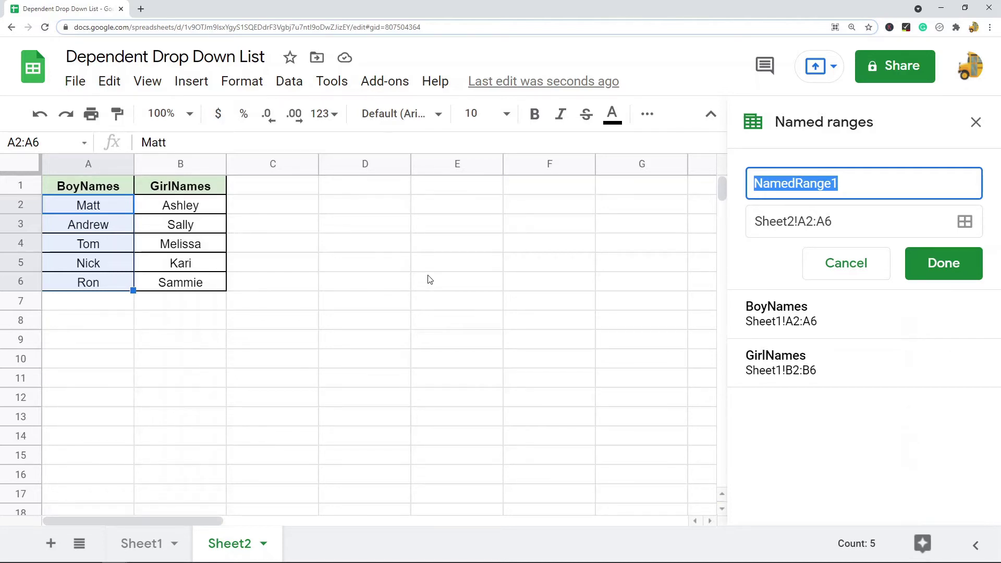
type("Bo")
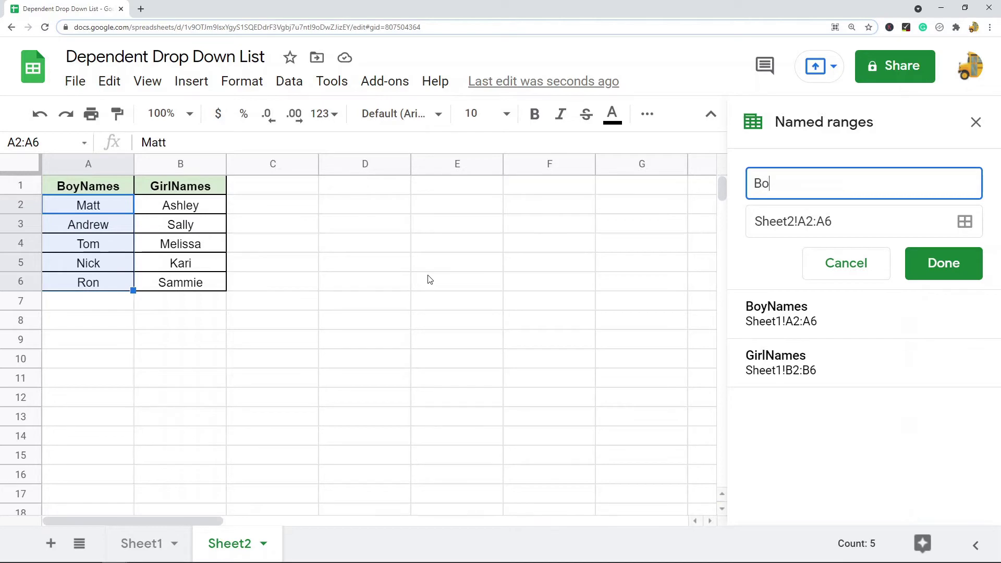
type("yNames")
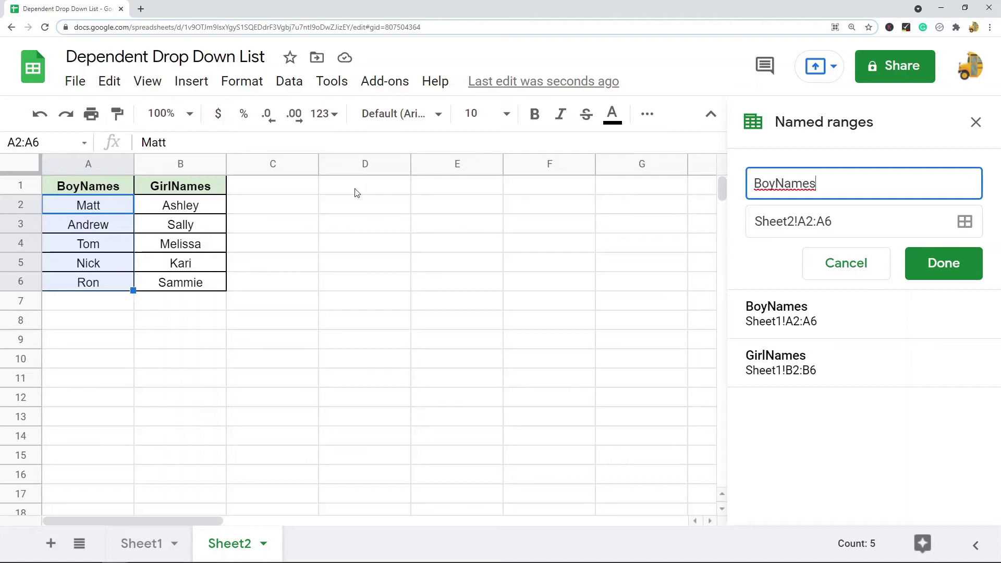
left_click(931, 263)
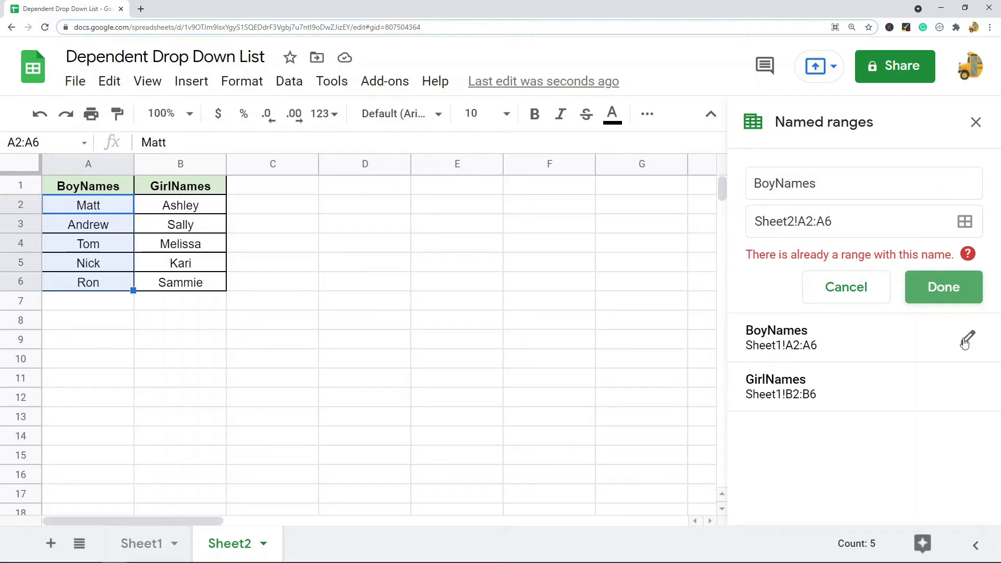
- Remove the old BoyNames and GirlNames named ranges that pointed to Sheet1
left_click(966, 340)
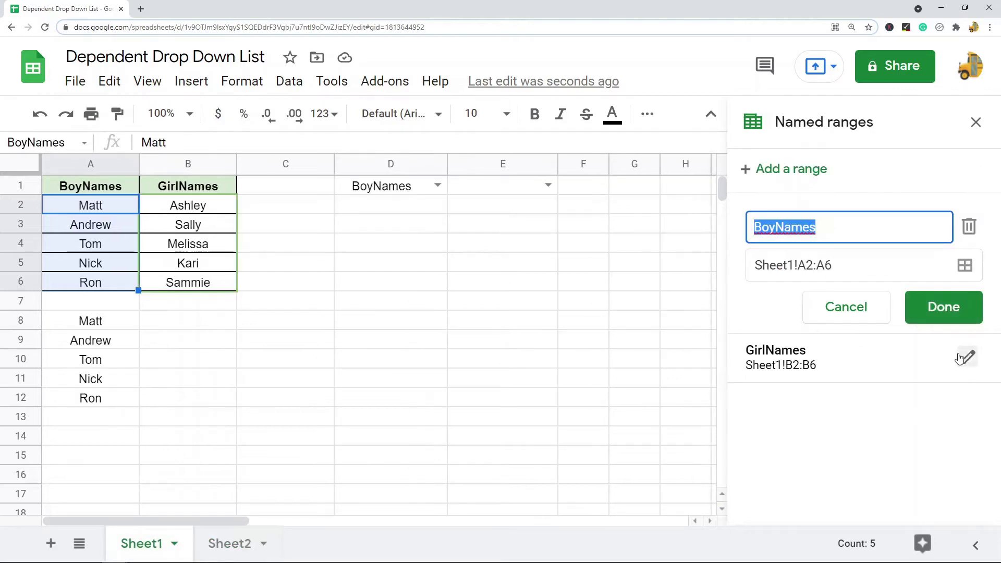
left_click(968, 226)
left_click(693, 349)
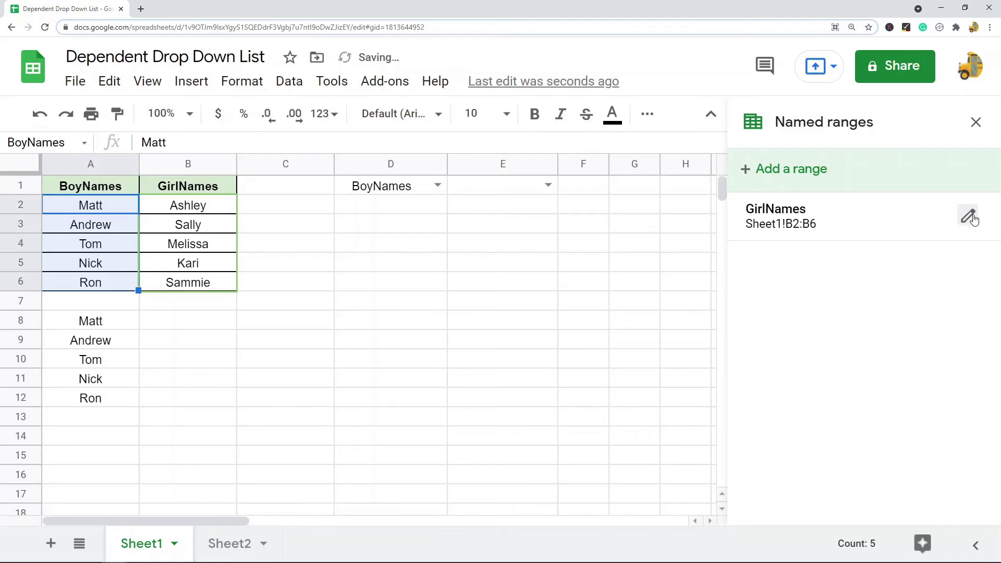
left_click(971, 217)
left_click(969, 227)
left_click(688, 348)
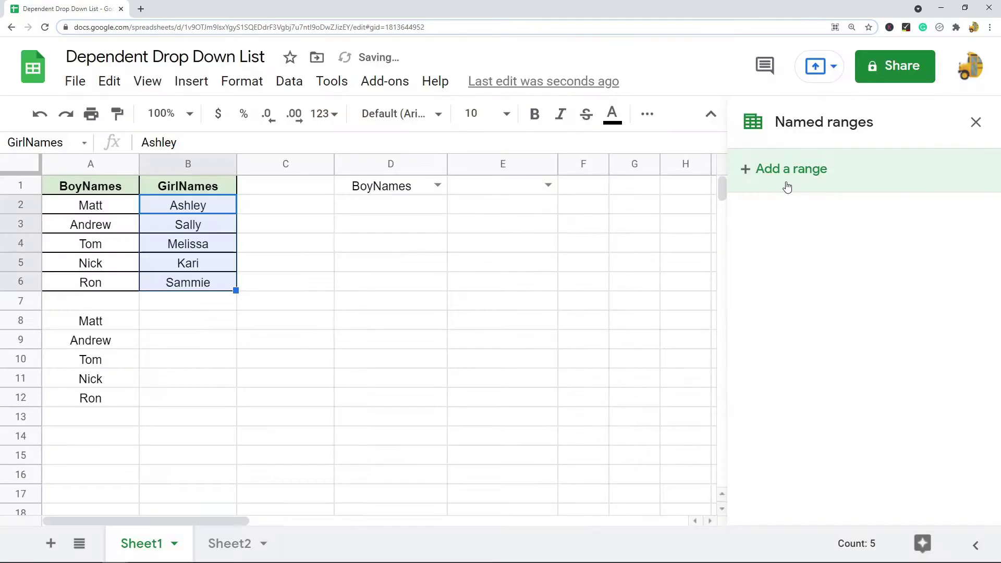
- Begin adding a new named range, then return to Sheet2
left_click(781, 168)
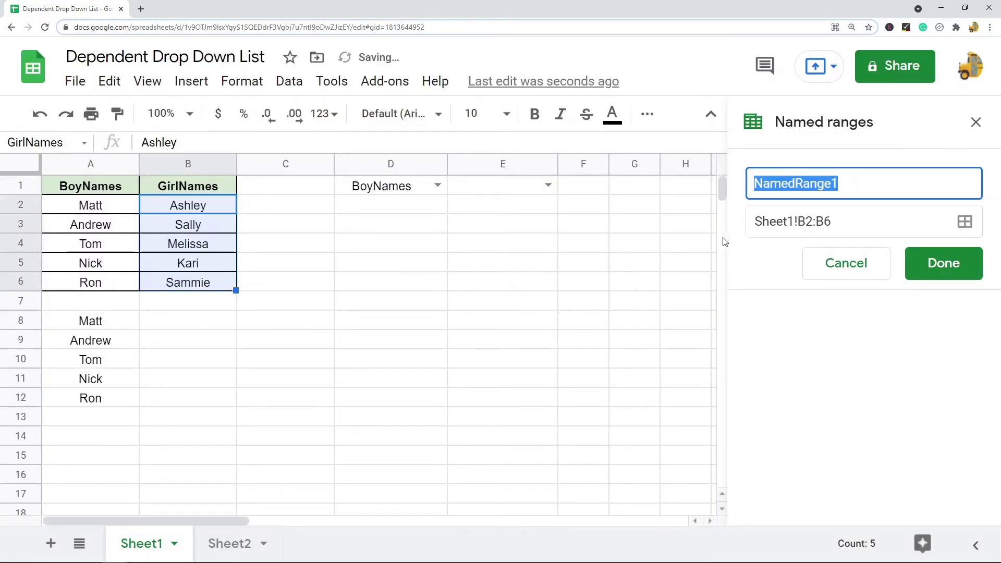
left_click(445, 301)
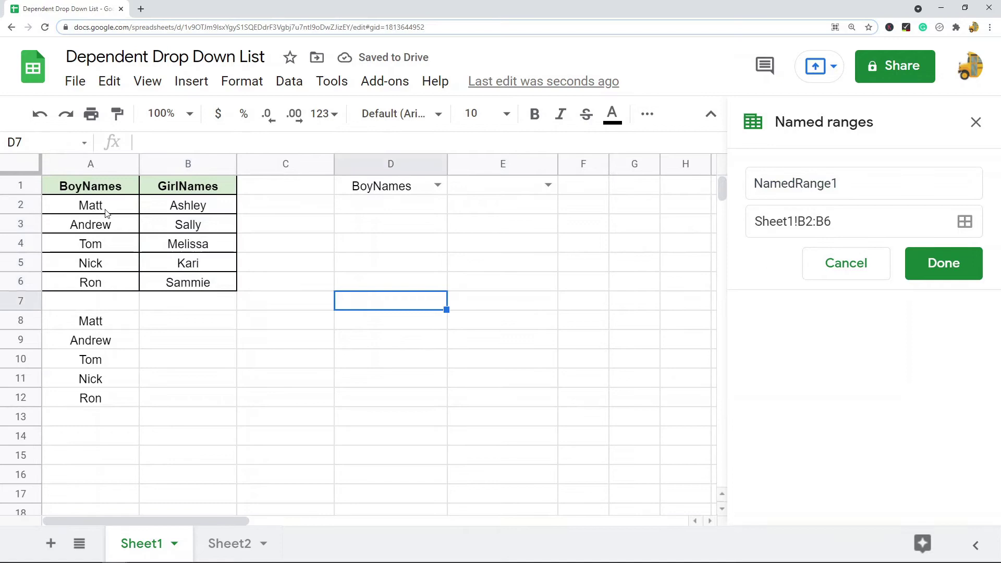
left_click(226, 542)
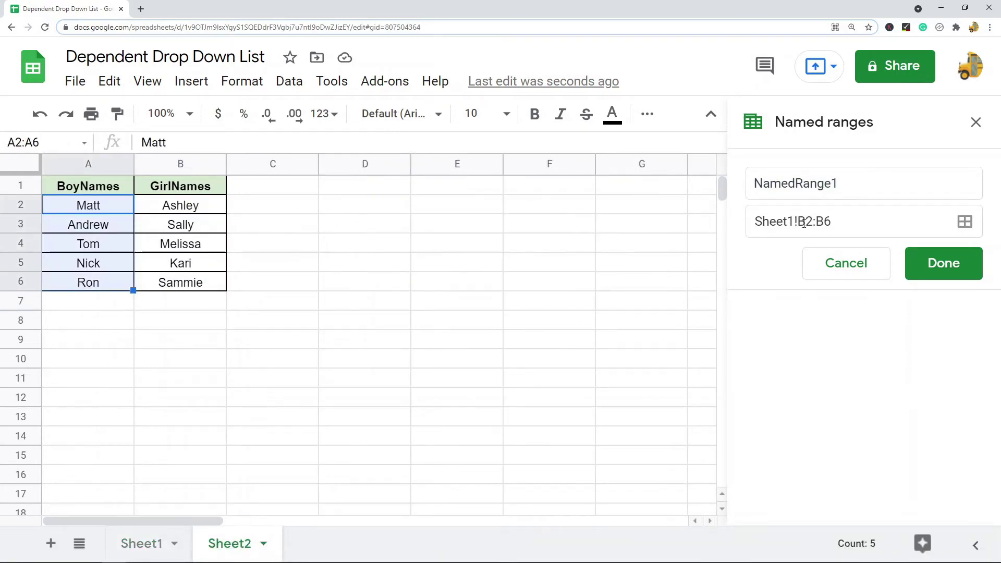
- Close the named ranges panel and select the boy names Matt through Ron in A2:A6
left_click(975, 122)
left_click(311, 280)
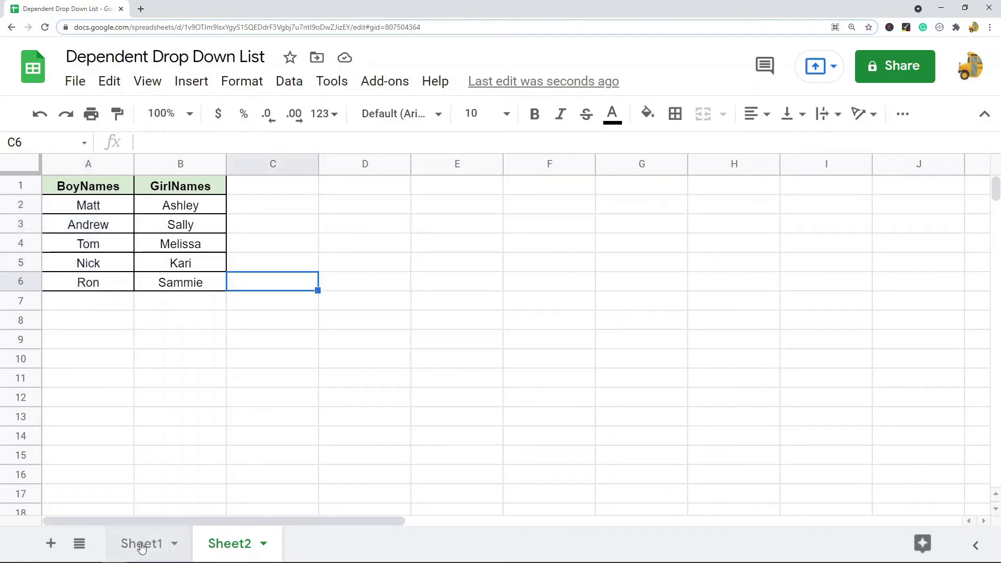
left_click(290, 81)
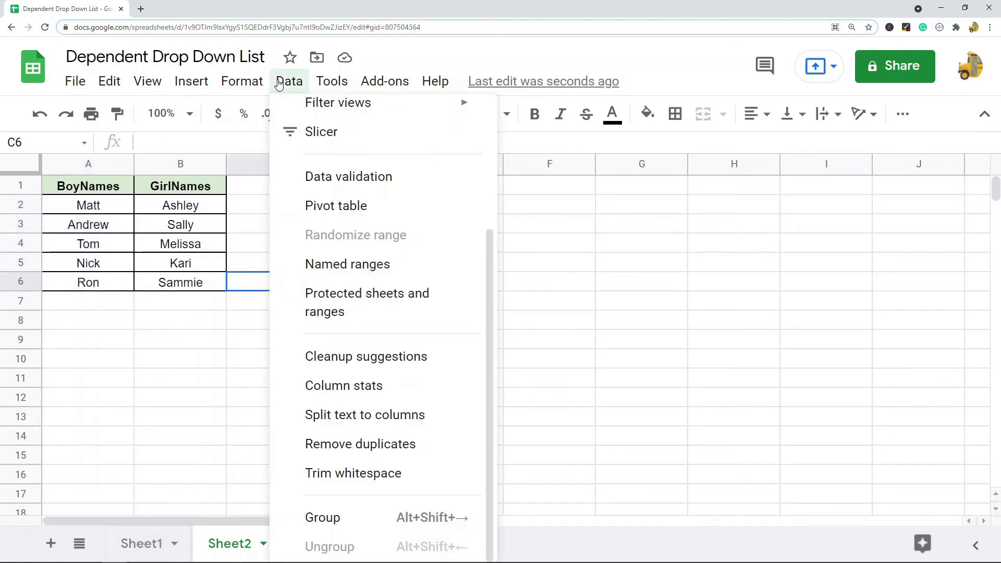
left_click(88, 359)
left_click_drag(94, 206, 90, 287)
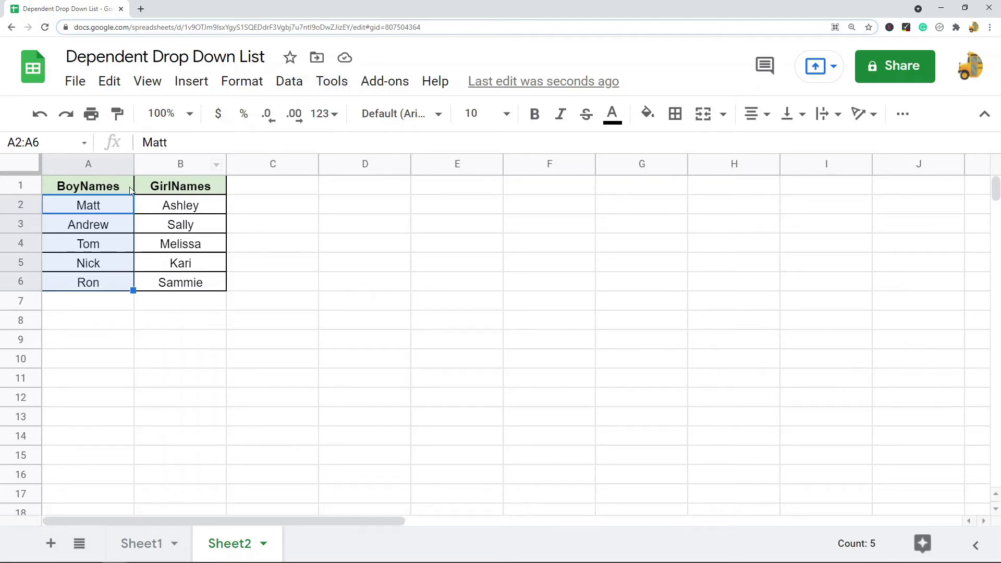
- Name the selected range BoyNames through Data > Named ranges
left_click(289, 82)
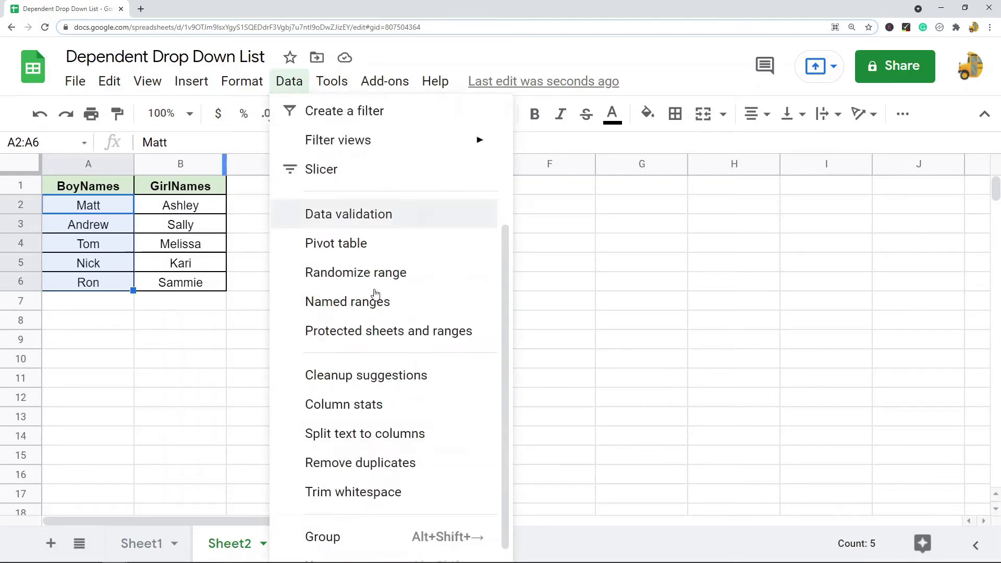
scroll(360, 281, "up", 3)
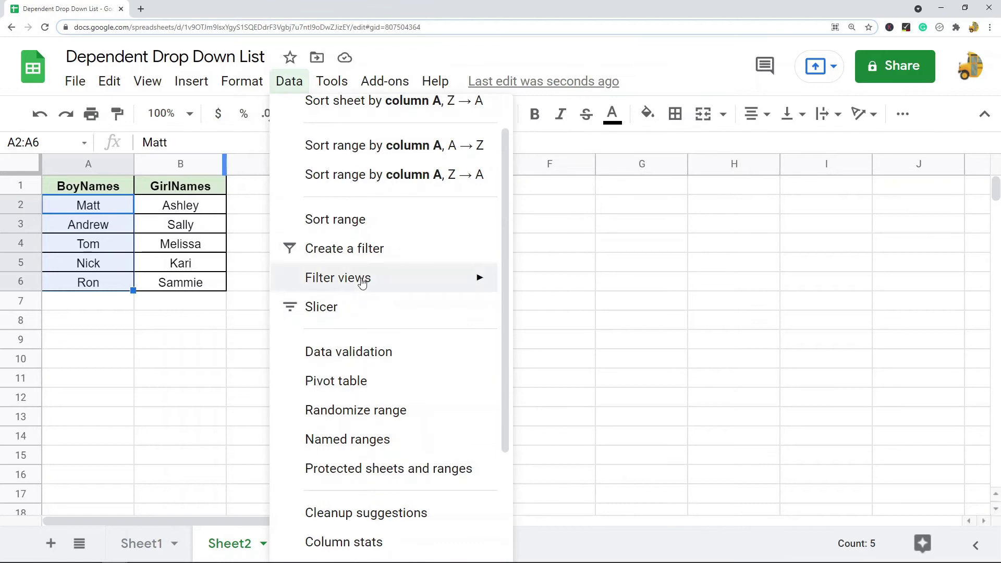
scroll(368, 313, "down", 3)
left_click(365, 284)
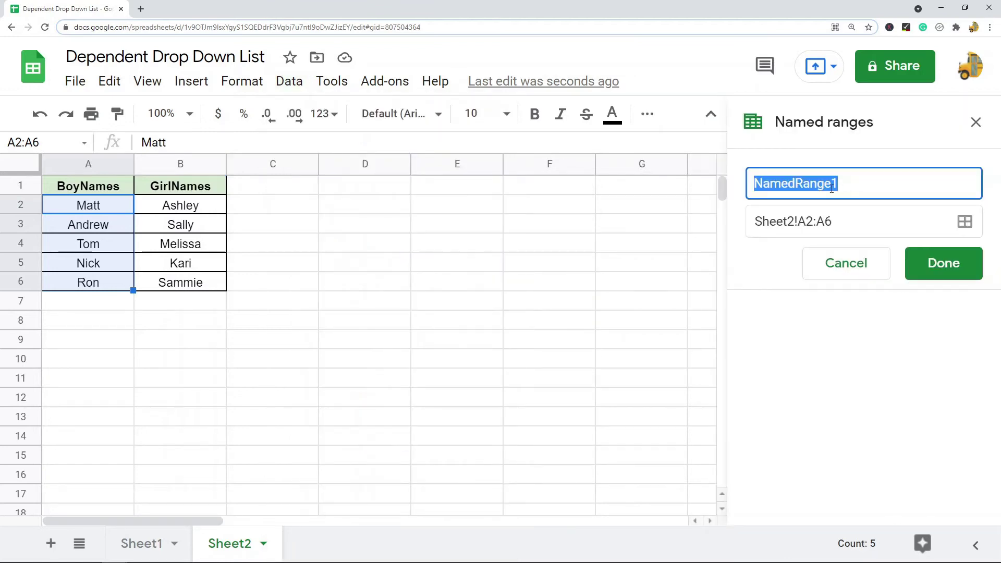
type("B")
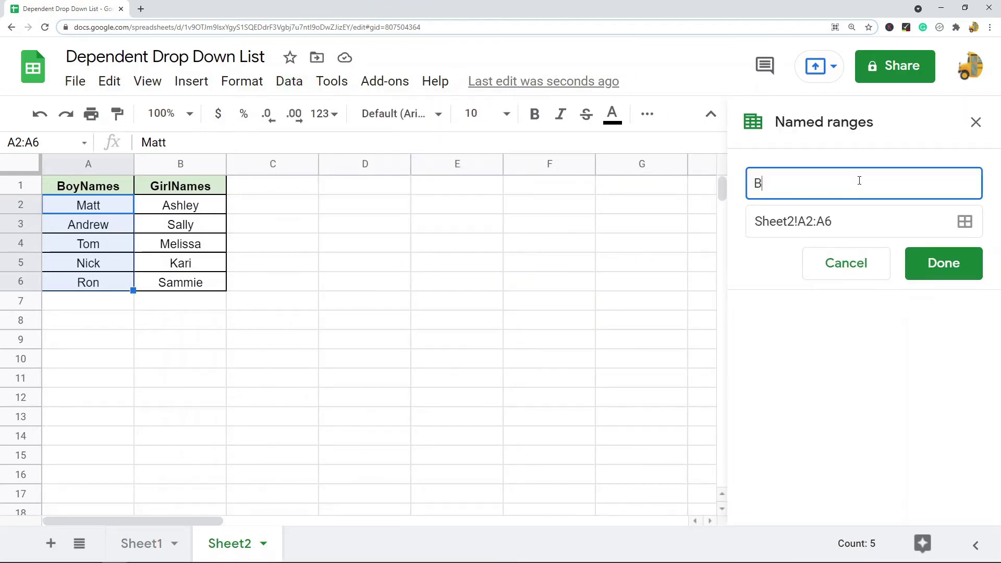
type("oyNames")
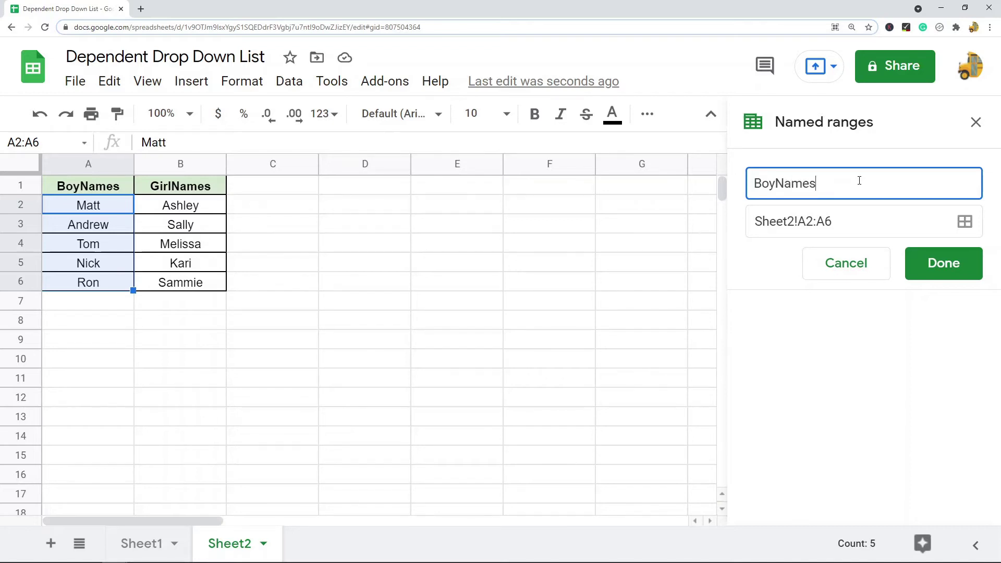
left_click(937, 253)
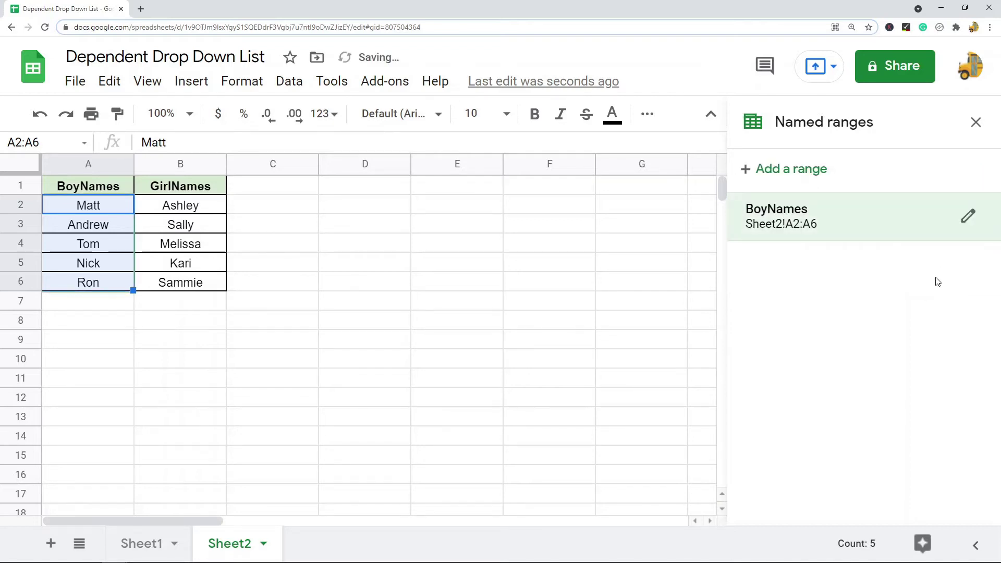
- Add a GirlNames named range for Sheet2!B2:B6 and close the named ranges panel
left_click(793, 170)
left_click_drag(803, 222, 816, 220)
type("B2:B6")
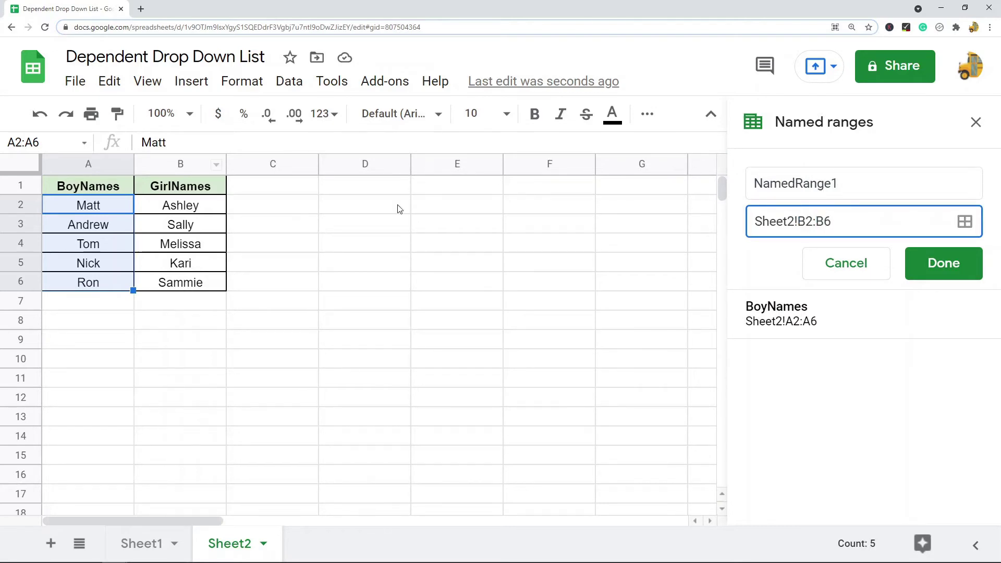
double_click(846, 183)
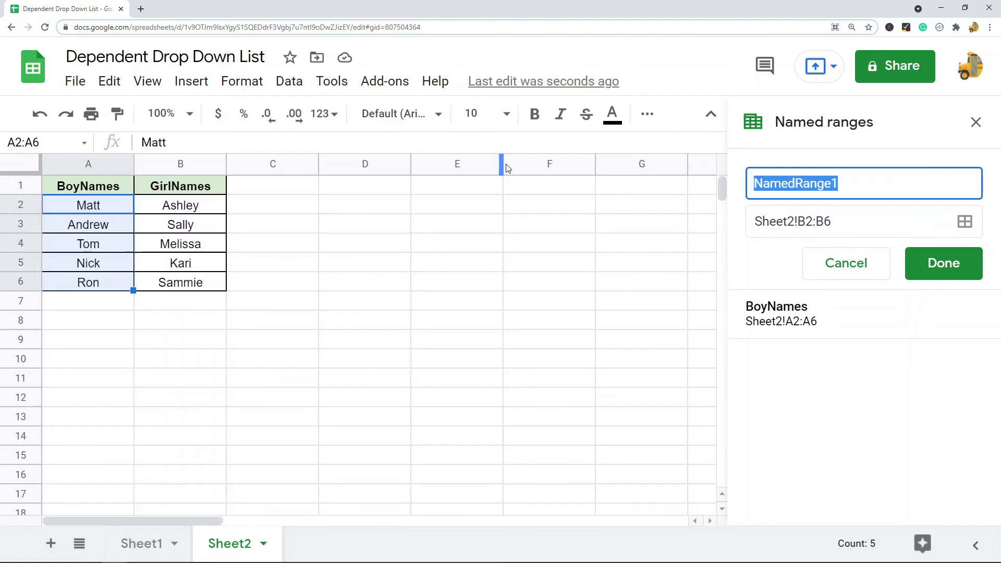
type("Girl")
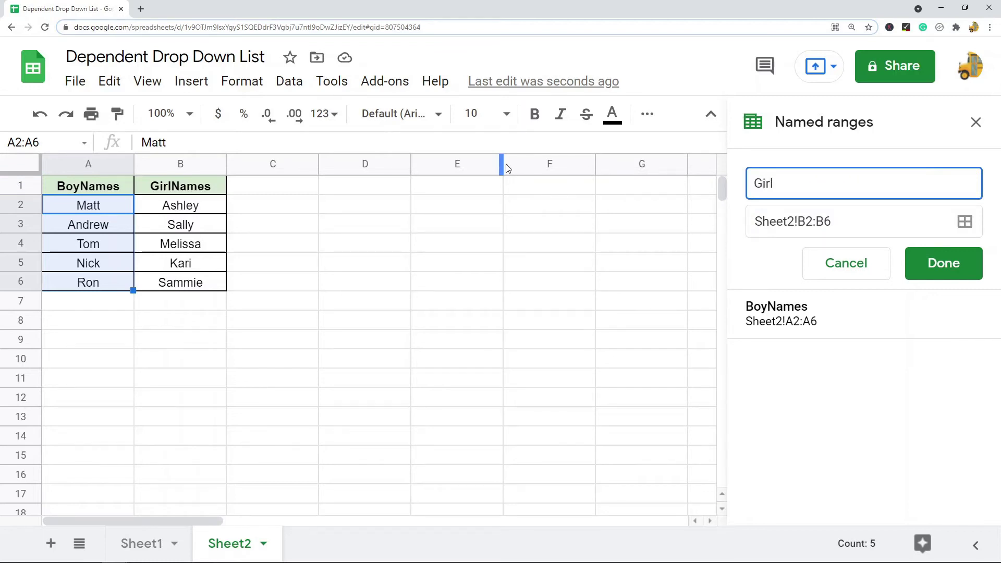
type("Names")
left_click(935, 266)
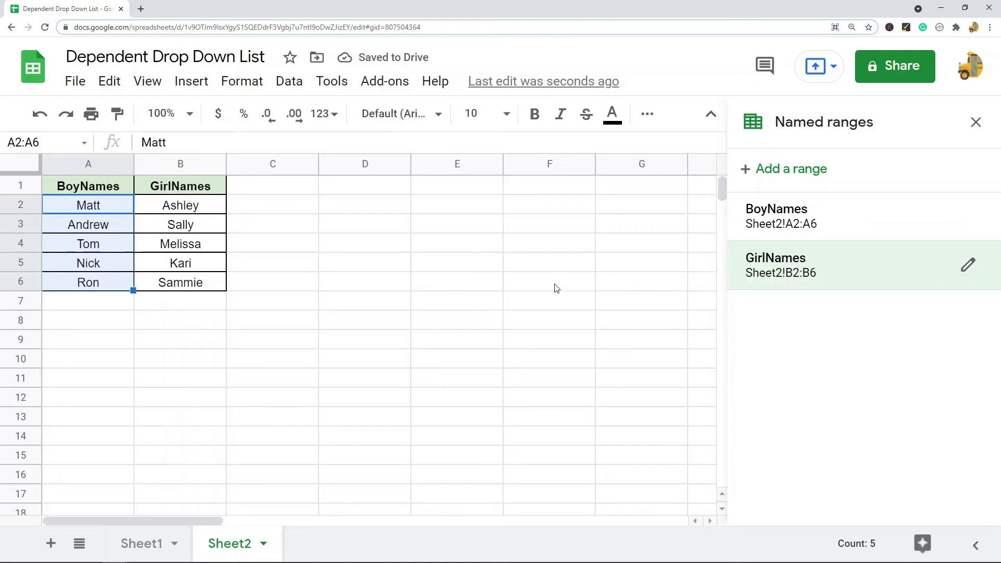
left_click(976, 122)
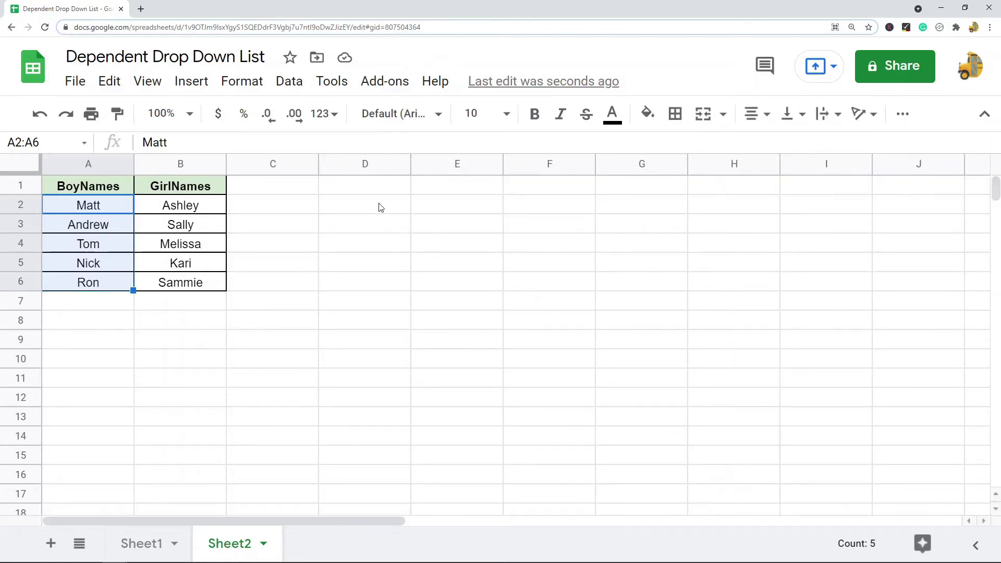
left_click(375, 187)
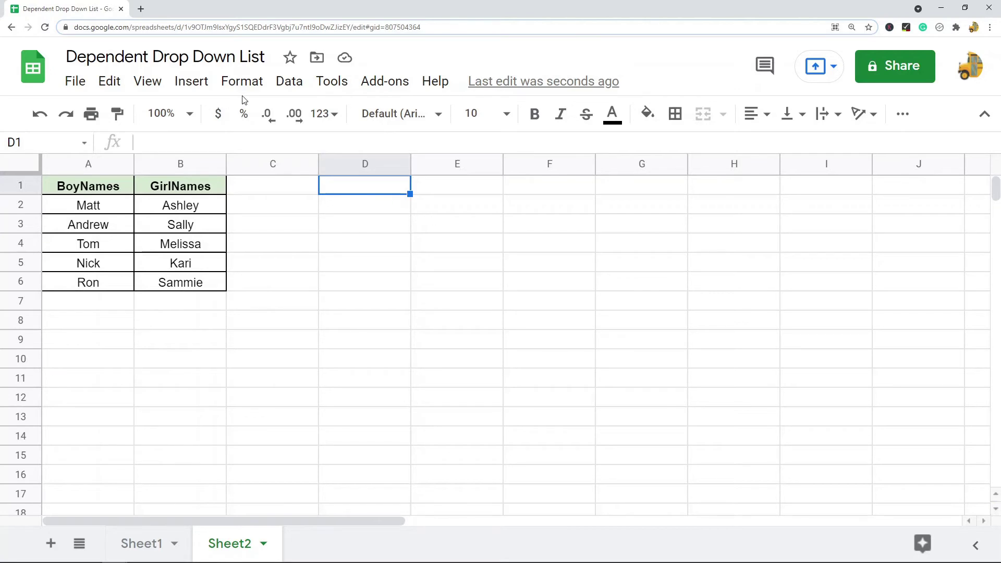
- Add a data validation rule to D1 that lists the header range A1:B1
left_click(290, 82)
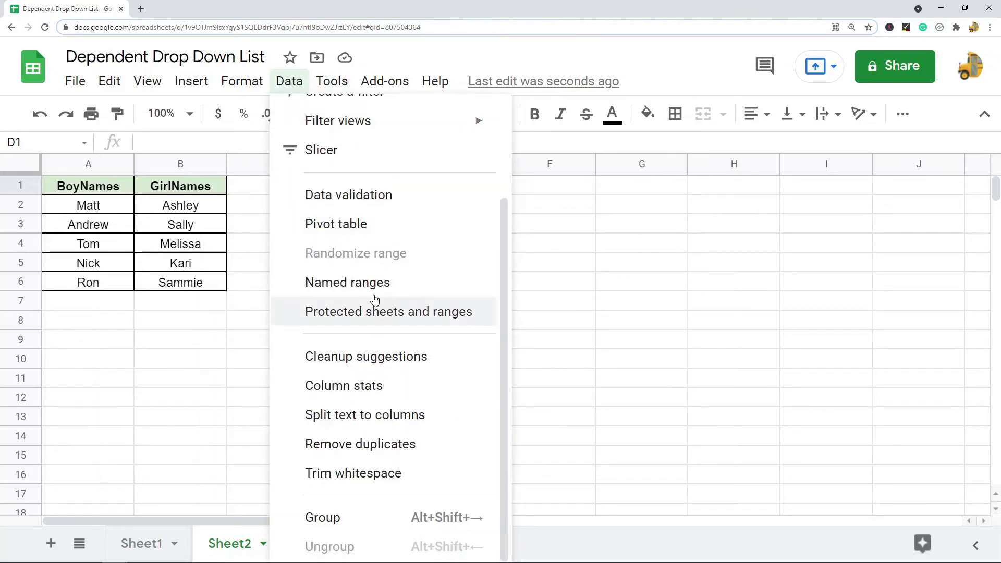
left_click(315, 201)
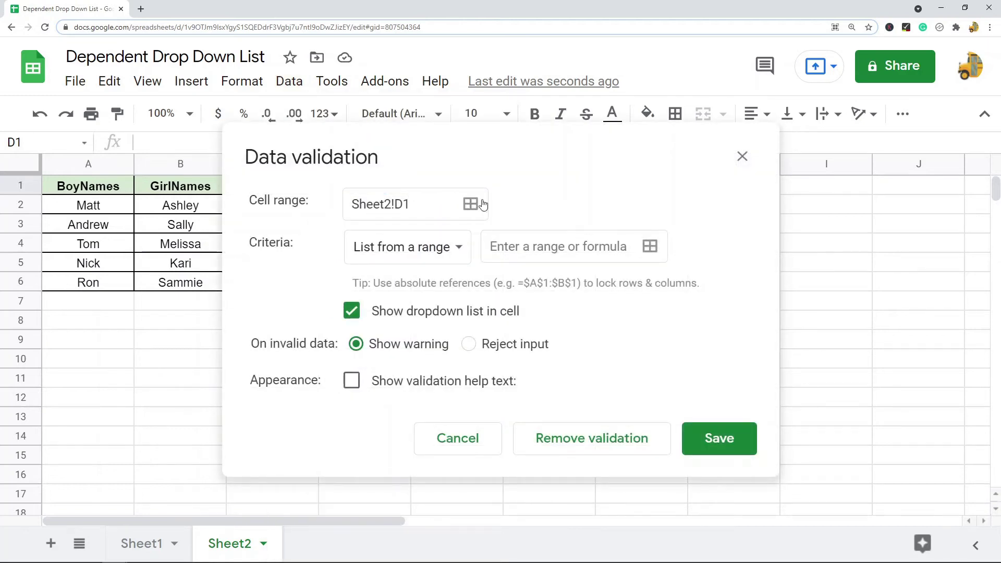
left_click_drag(509, 152, 668, 109)
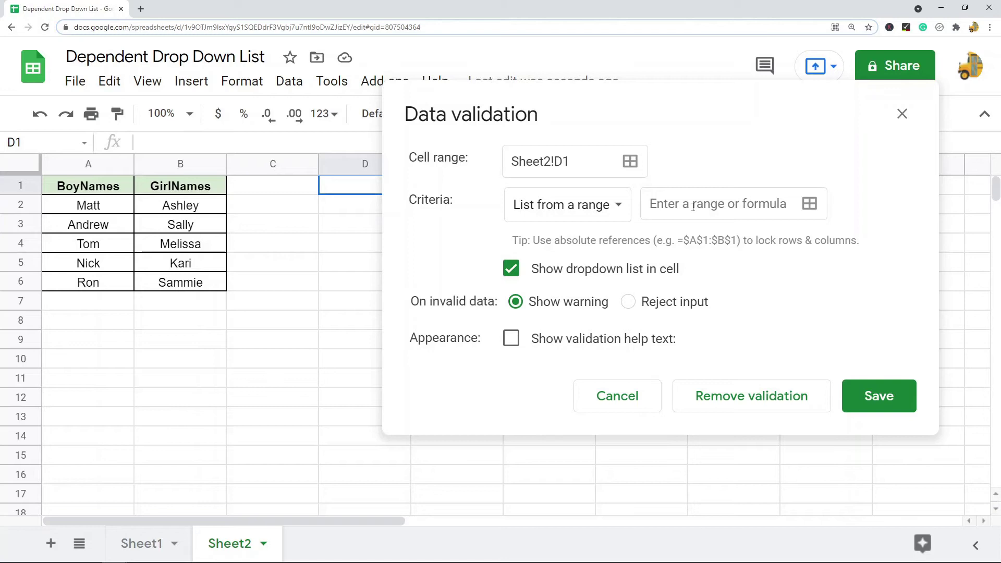
left_click(693, 207)
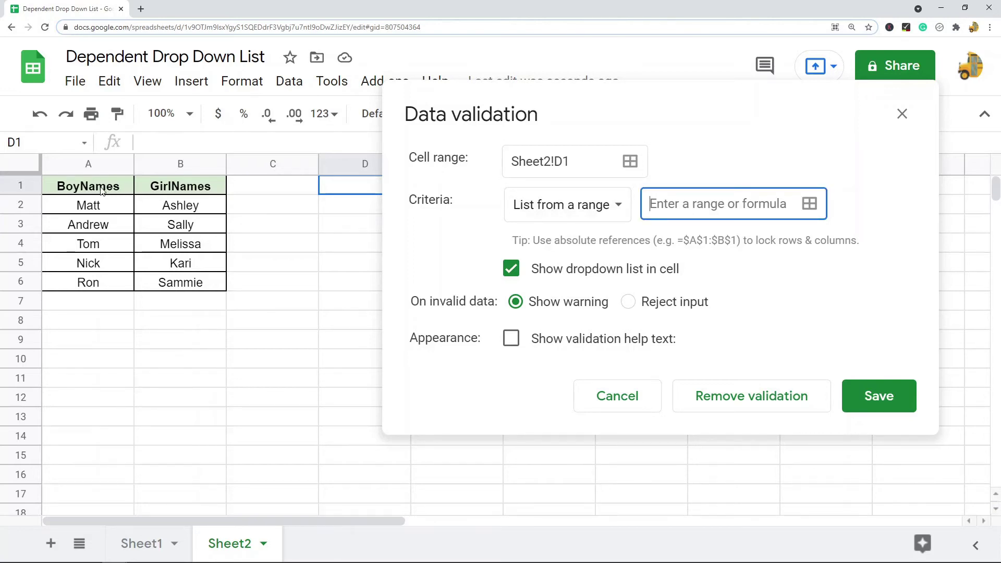
type("A1")
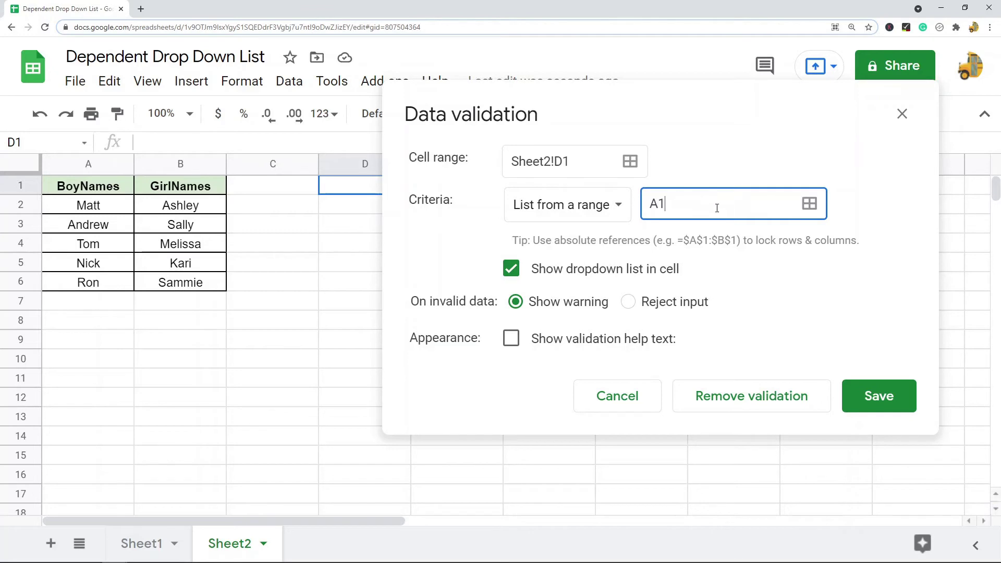
type(";B")
key("BackSpace")
key("BackSpace")
left_click(883, 398)
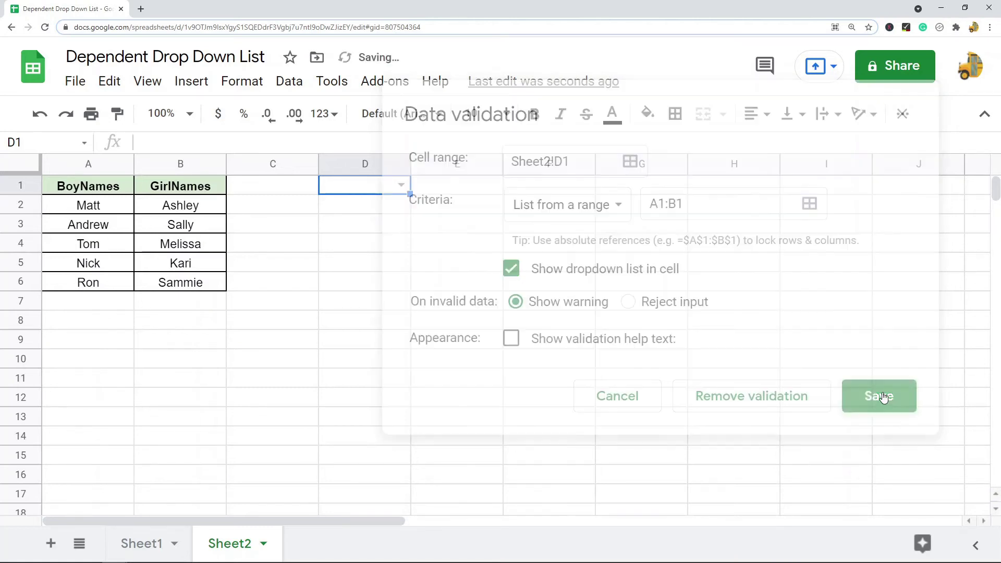
- Pick BoyNames, then GirlNames, then BoyNames again from D1's drop-down
left_click(402, 185)
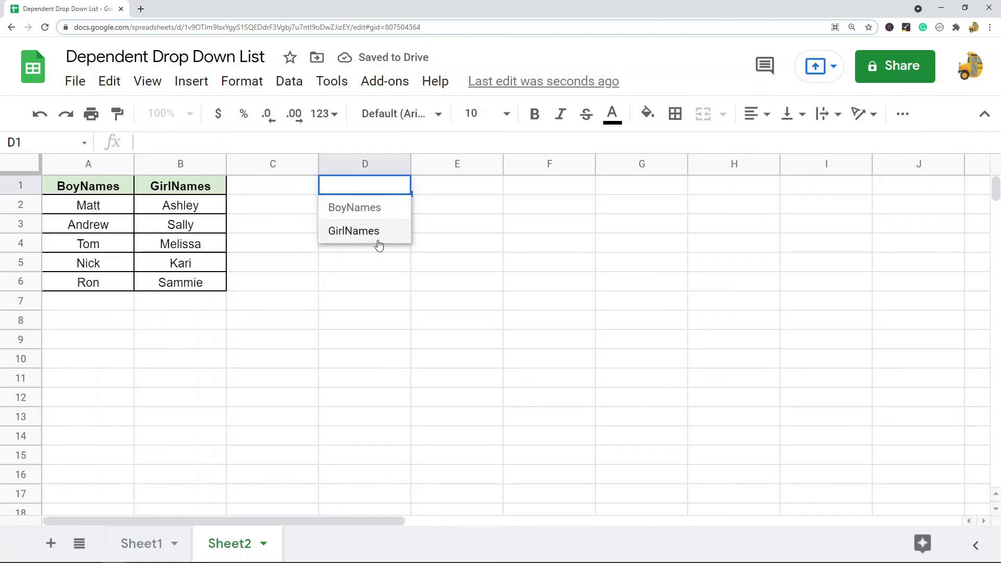
left_click(369, 213)
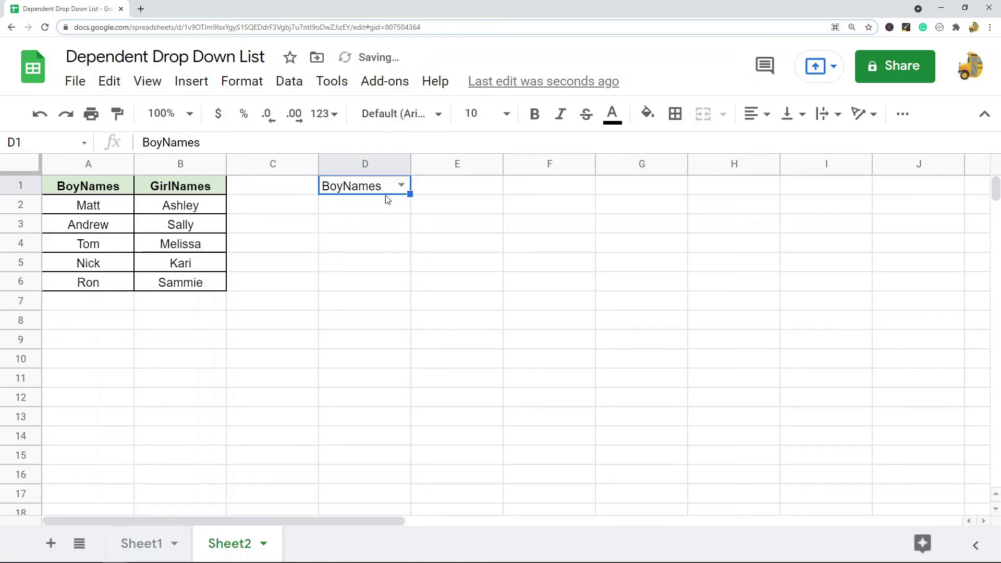
left_click(402, 185)
left_click(353, 238)
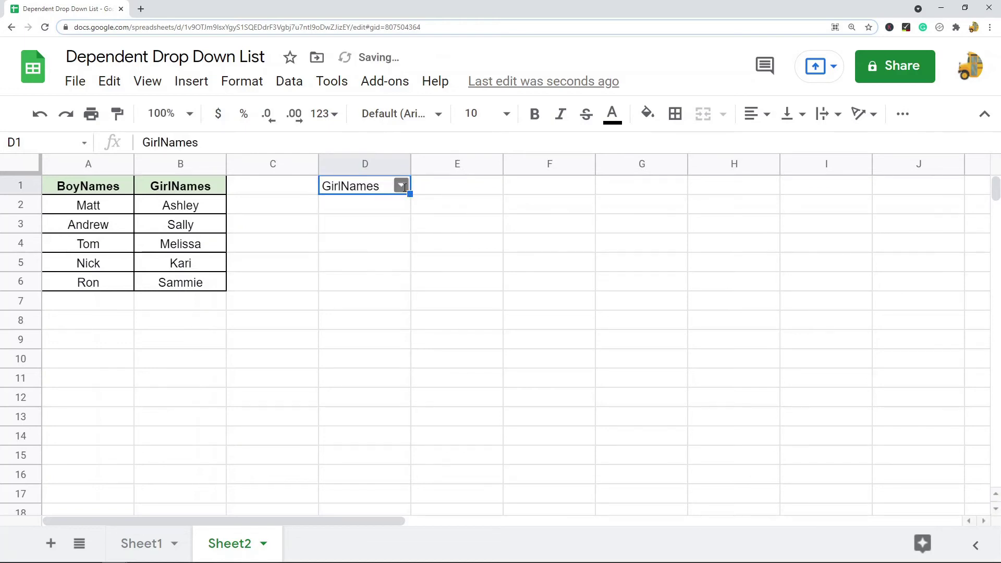
left_click(402, 185)
left_click(369, 208)
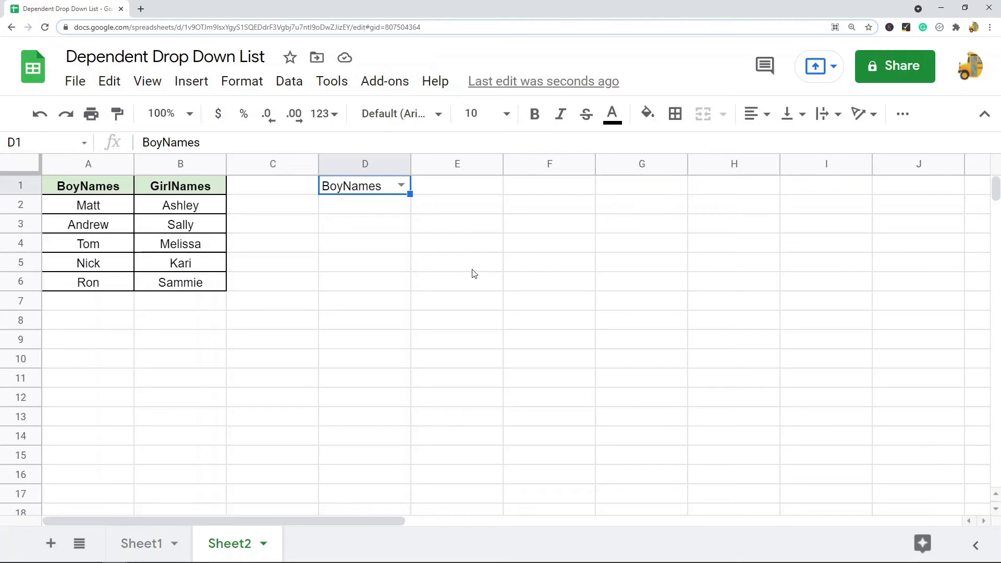
- Enter =INDIRECT(D1) in A8 so Matt through Ron fill A8:A12
left_click(87, 328)
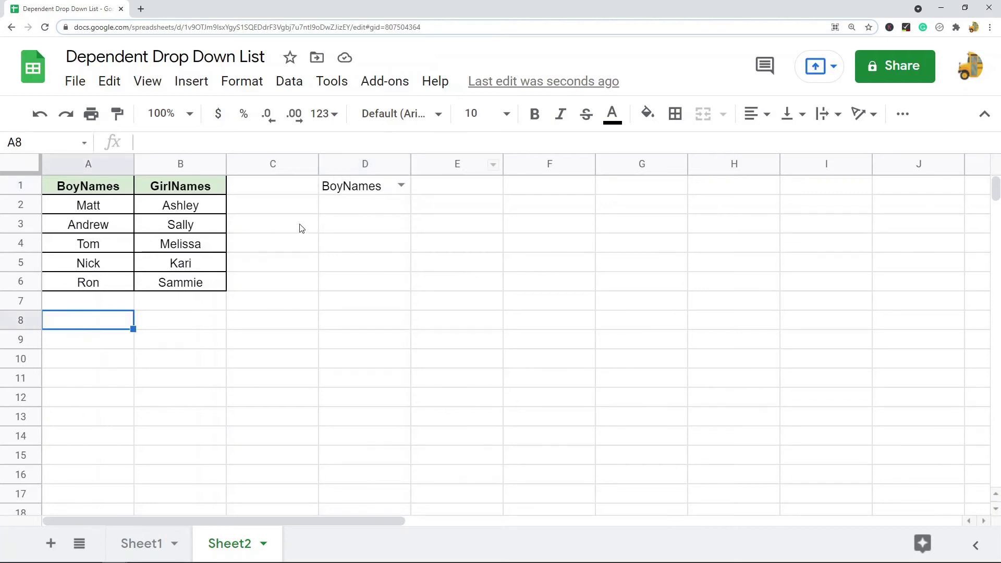
type("=in")
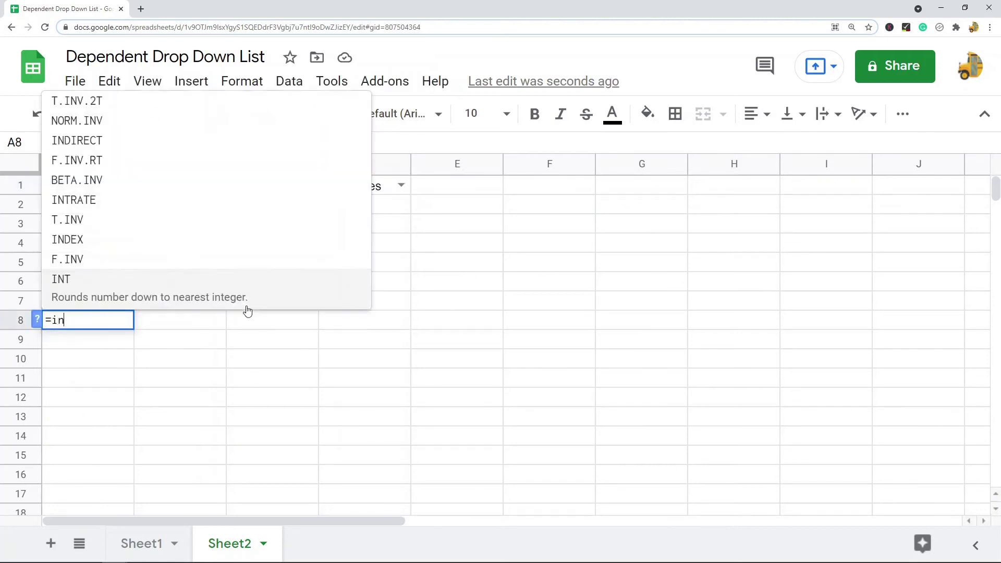
type("direcy")
key("BackSpace")
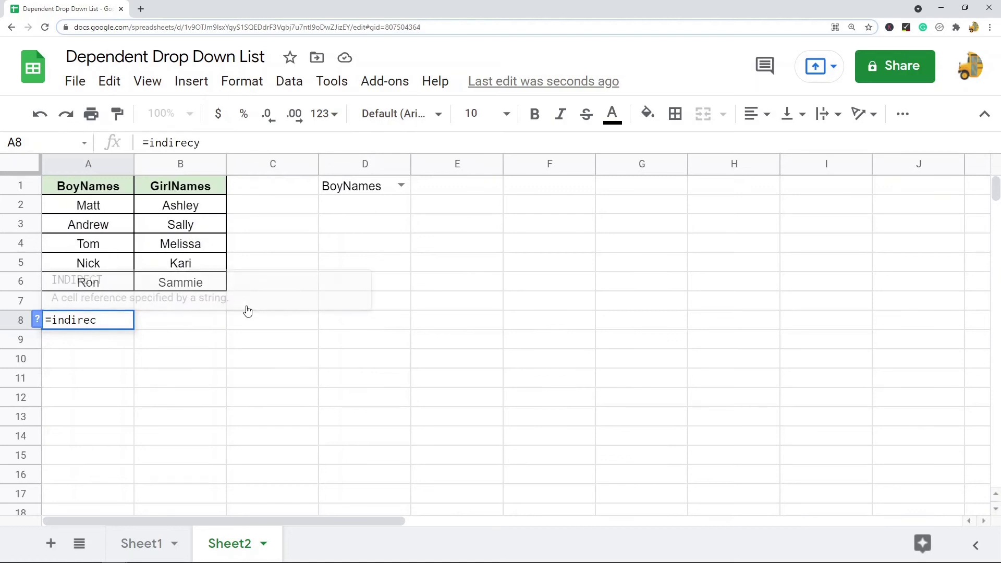
type("t")
key("Tab")
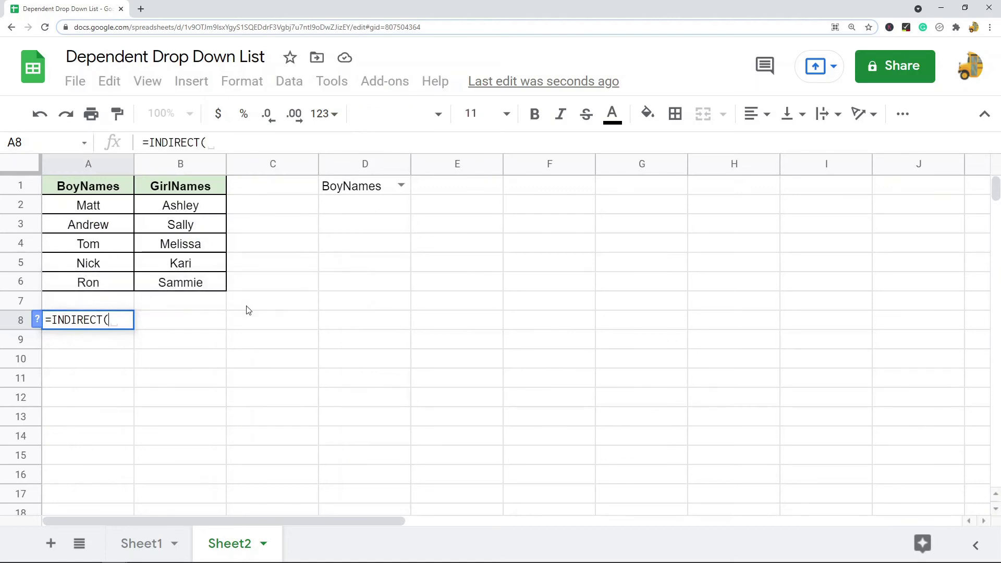
left_click(368, 191)
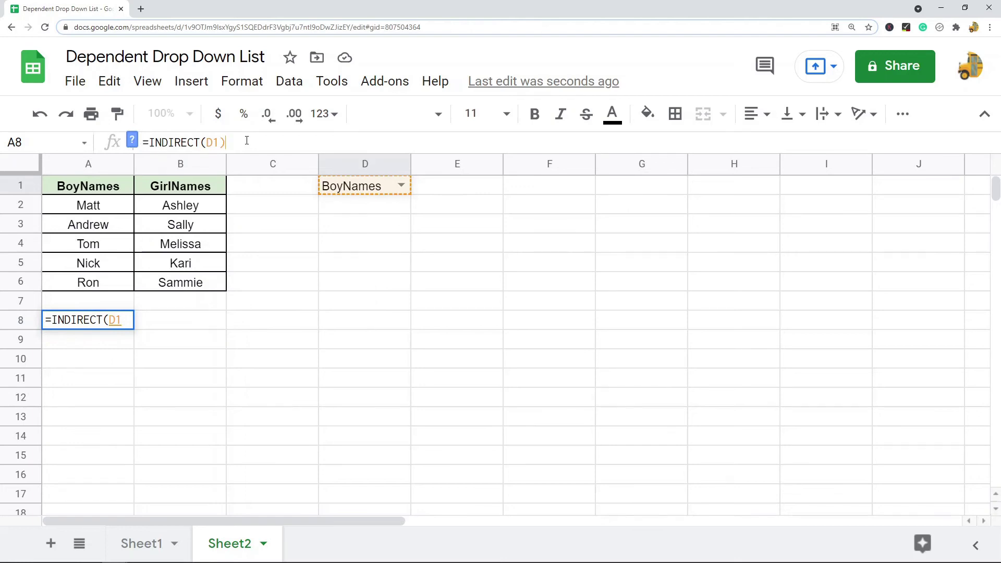
type(")")
key("Return")
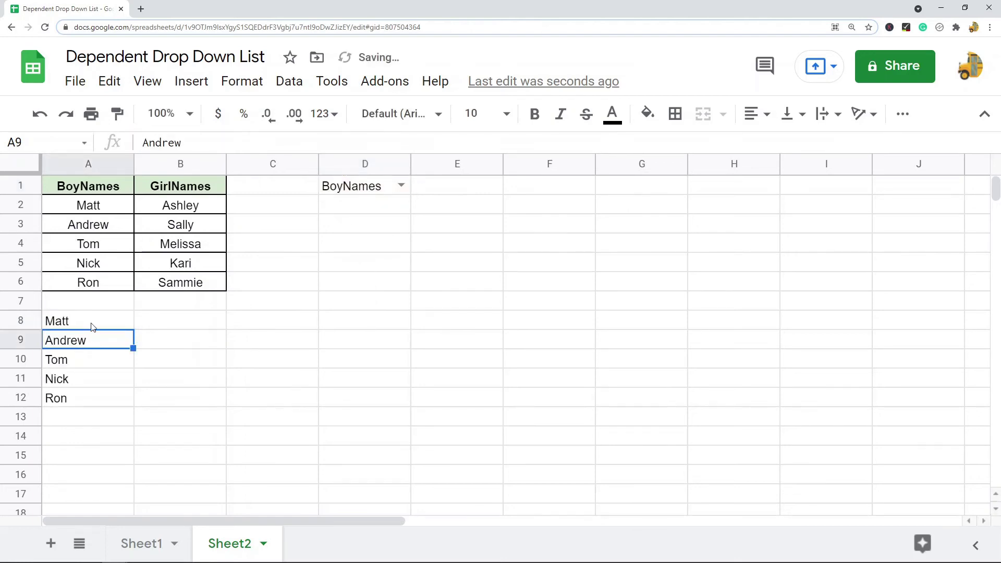
left_click(402, 186)
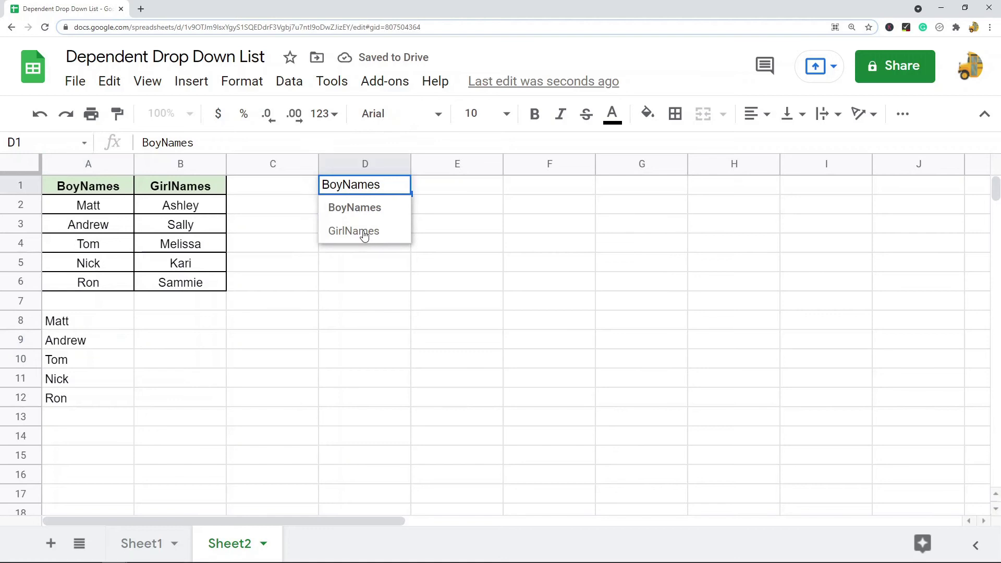
left_click(364, 235)
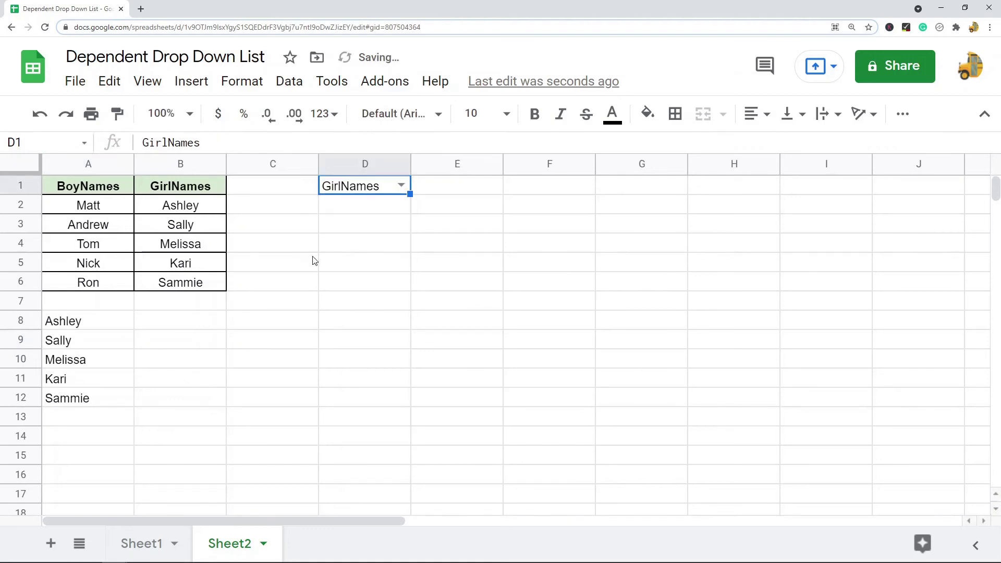
left_click(403, 185)
left_click(369, 208)
left_click(403, 186)
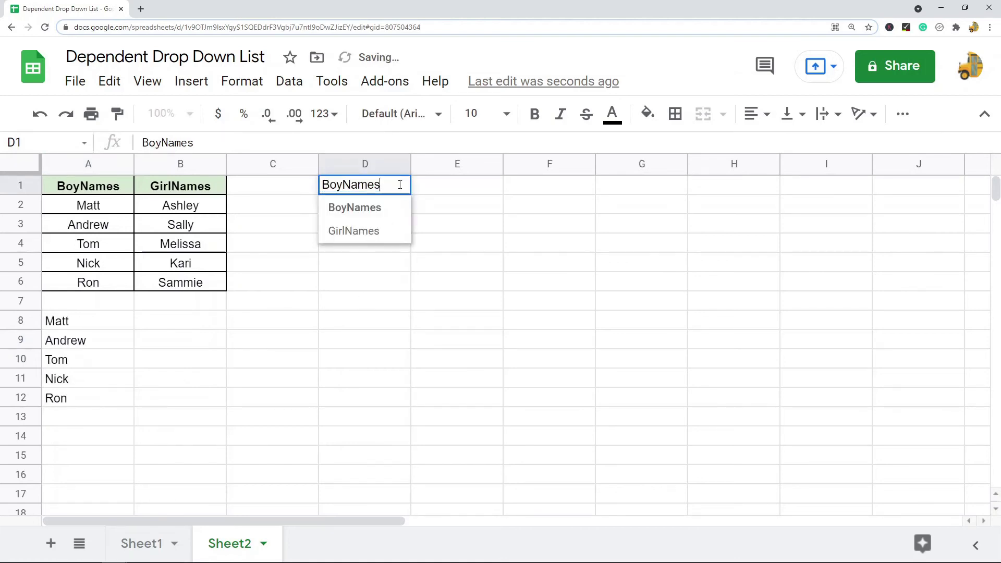
left_click(359, 233)
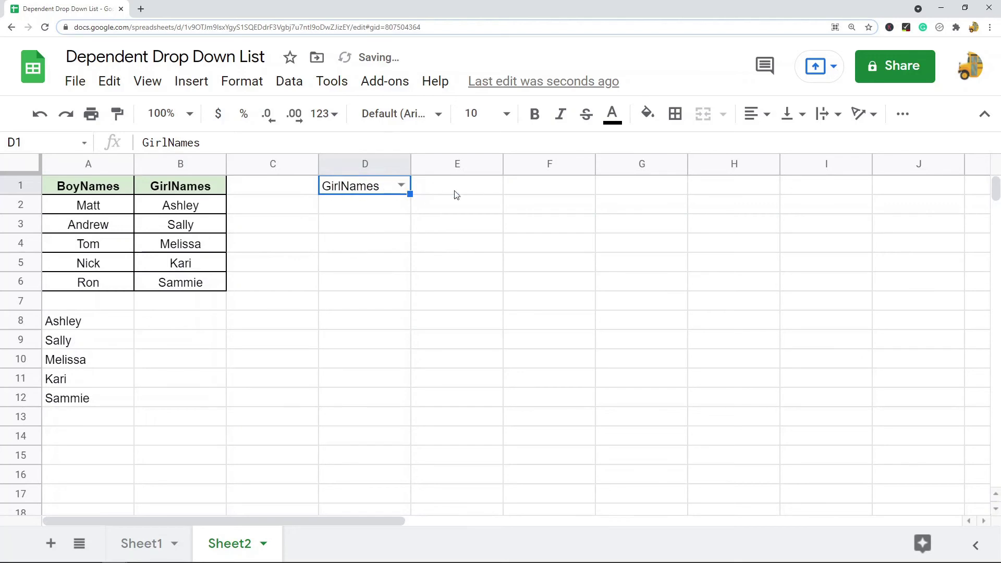
left_click(401, 185)
left_click(370, 208)
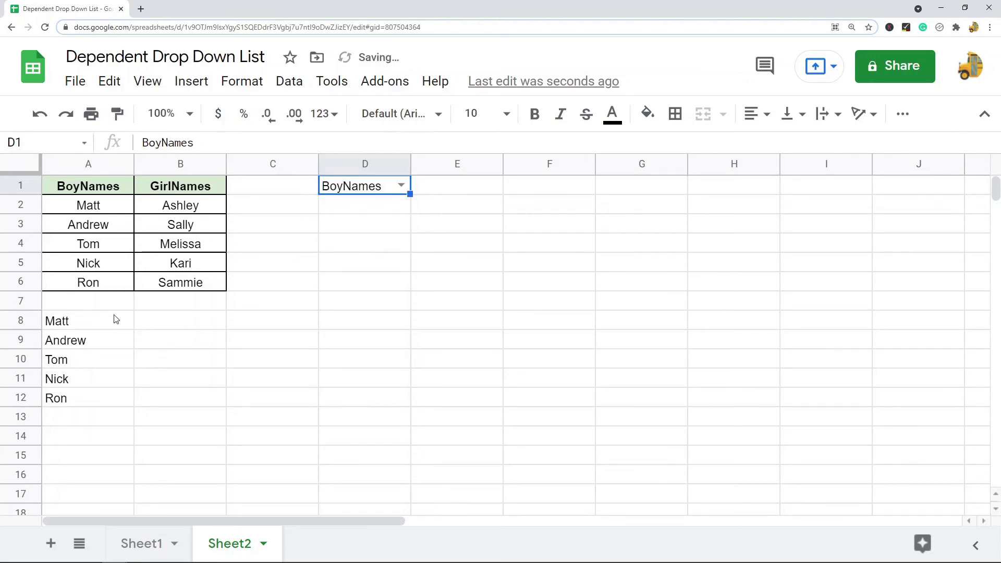
left_click(402, 185)
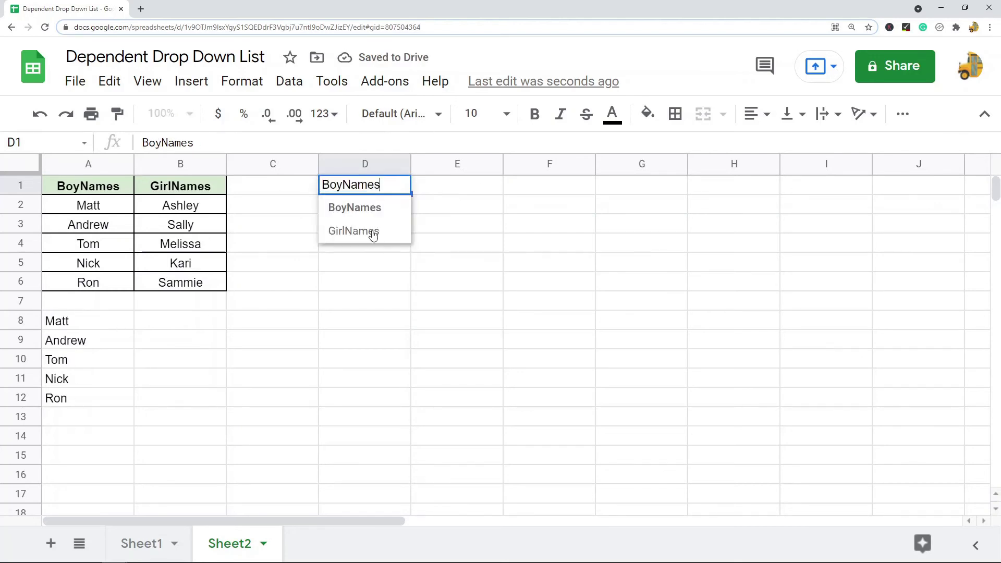
left_click(364, 212)
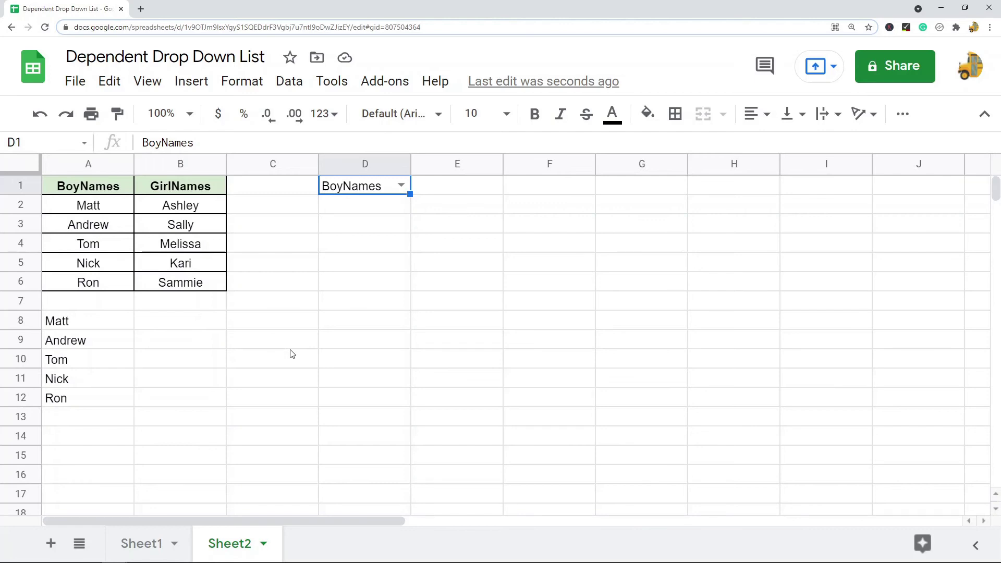
left_click(435, 196)
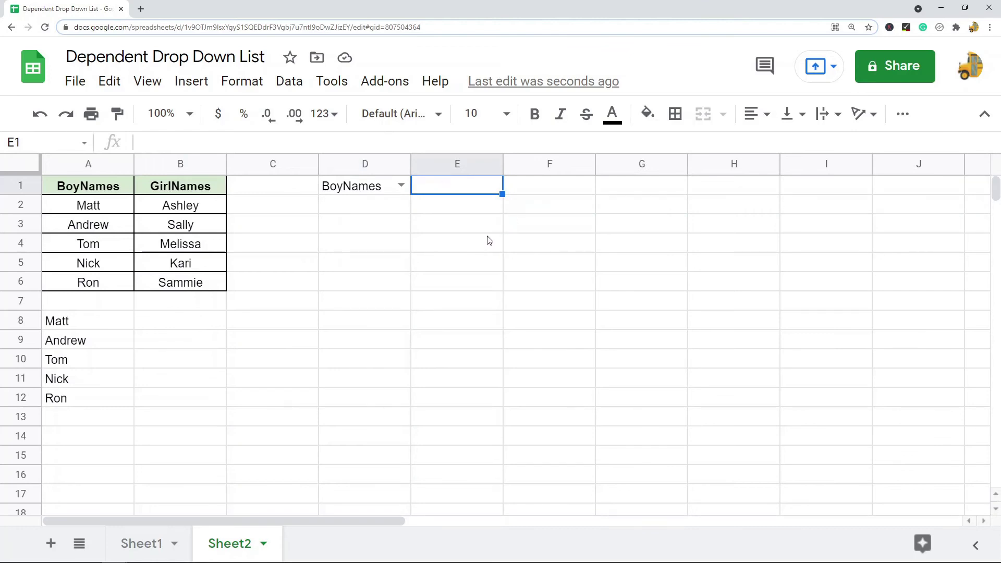
- Give E1 a data validation drop-down that lists the names in range A8:A12
left_click(290, 82)
left_click(346, 194)
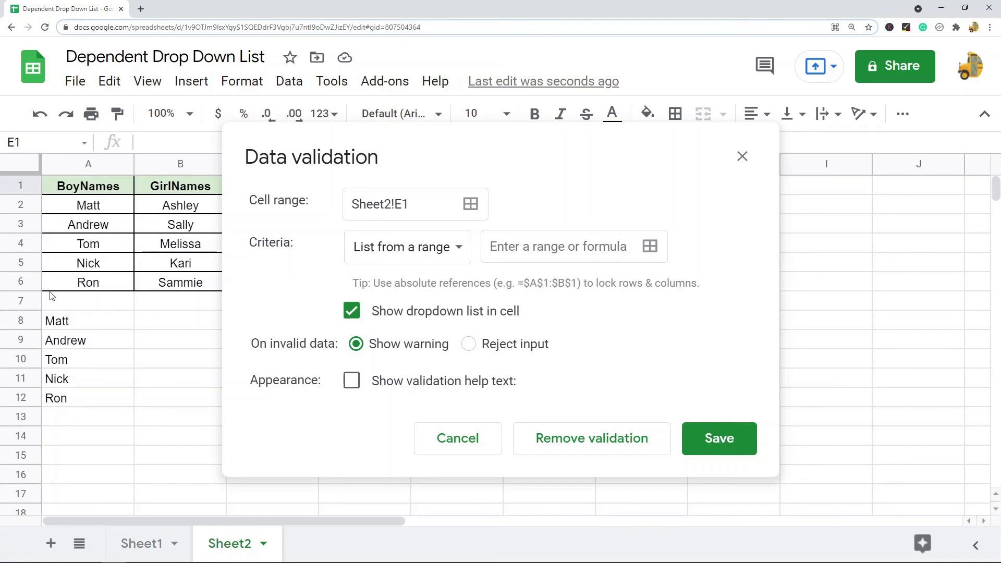
left_click(537, 256)
type("A8")
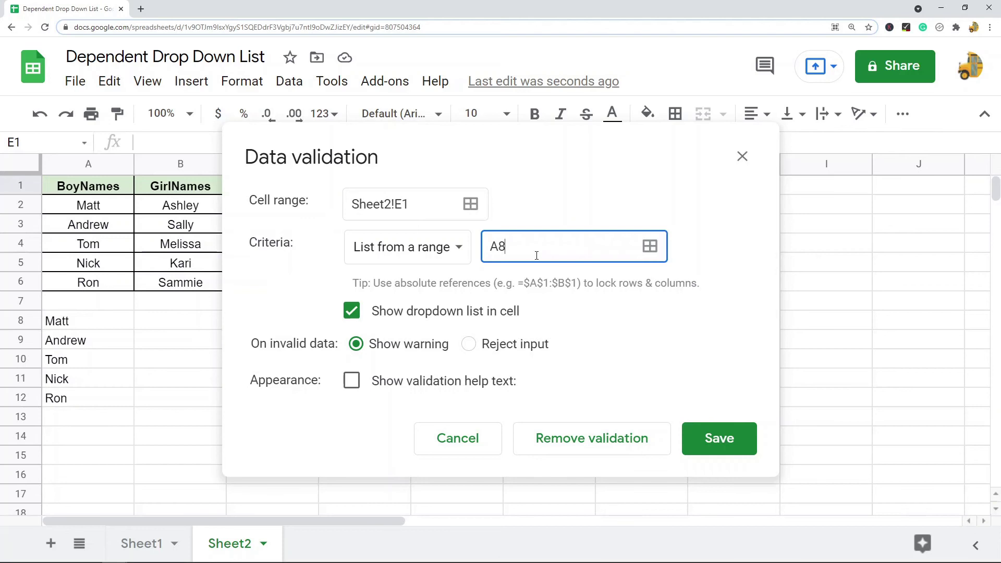
type(":A12")
left_click(729, 441)
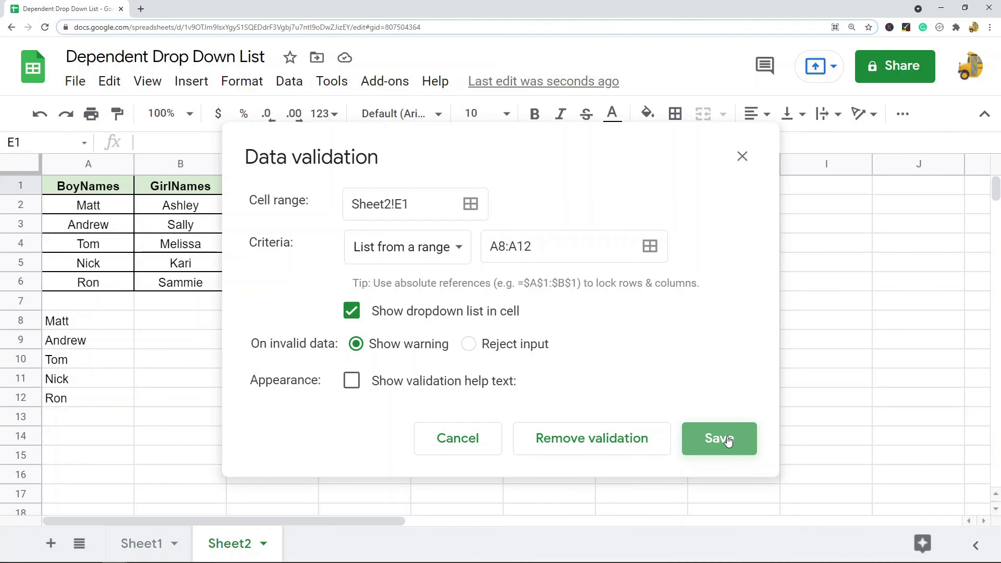
- With D1 on BoyNames, open E1's drop-down to confirm it lists the boy names
left_click(458, 267)
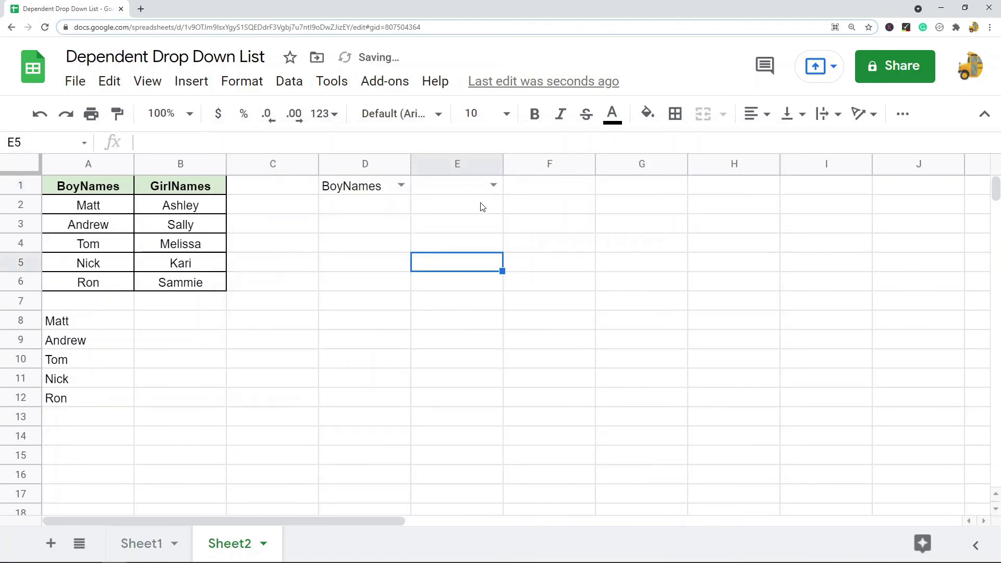
left_click(492, 185)
left_click(579, 222)
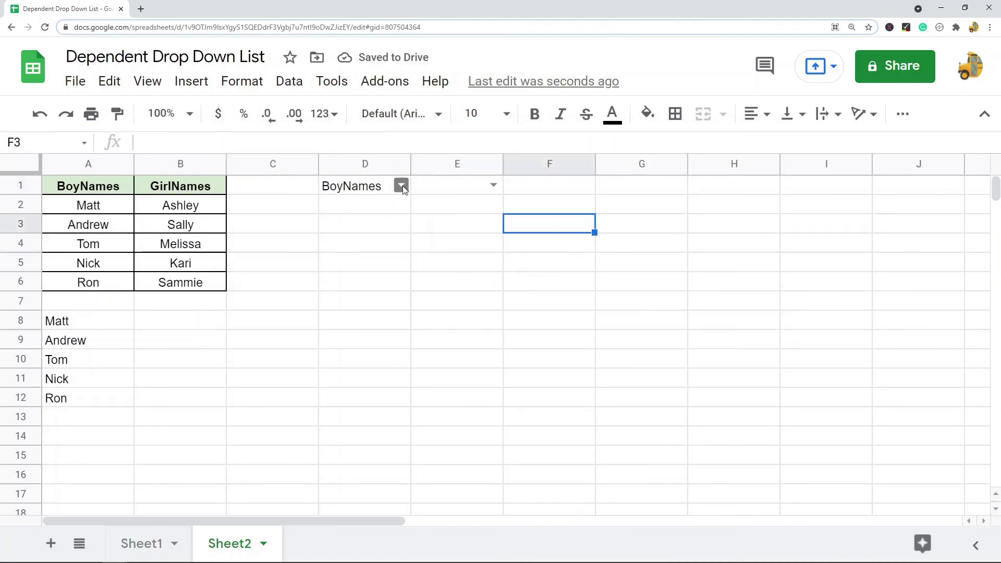
left_click(402, 186)
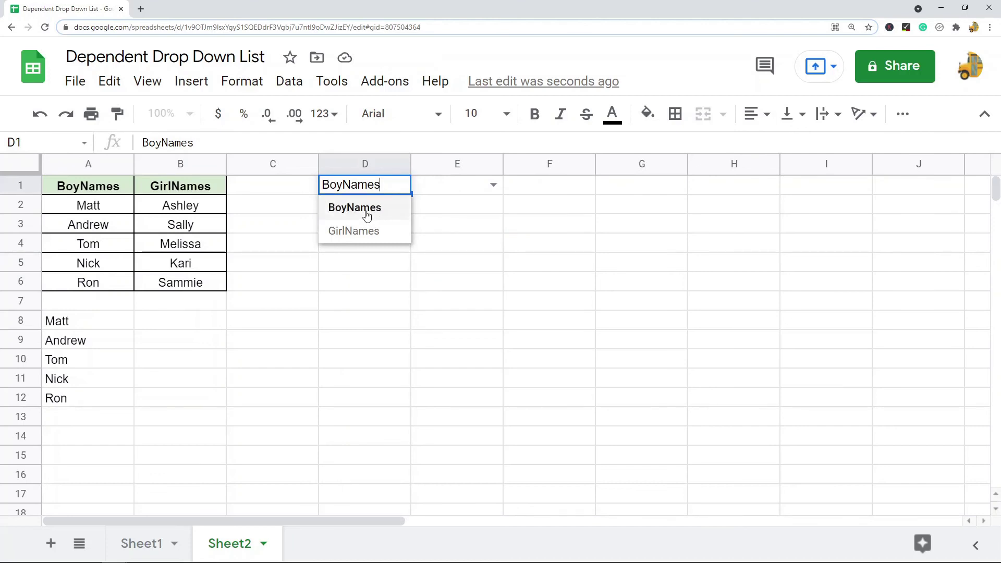
left_click(367, 209)
left_click(495, 185)
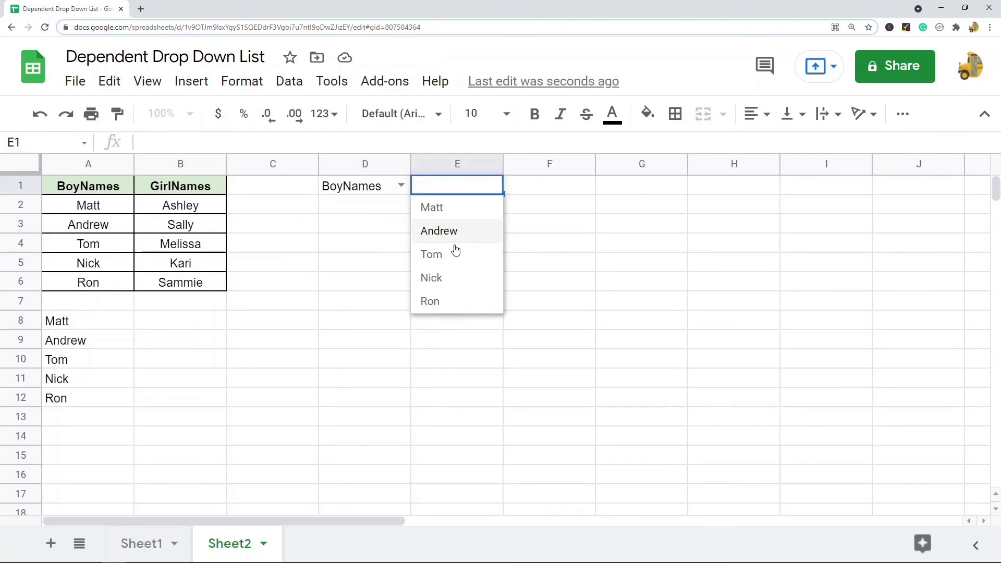
left_click(590, 239)
- Change D1 to GirlNames and check that E1 now lists Ashley through Sammie
left_click(400, 185)
left_click(357, 240)
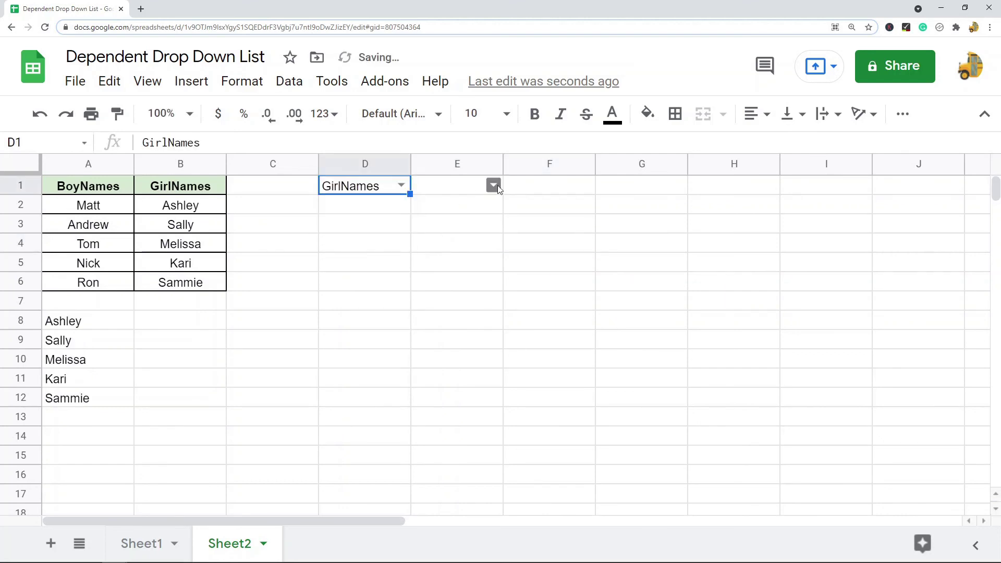
left_click(495, 184)
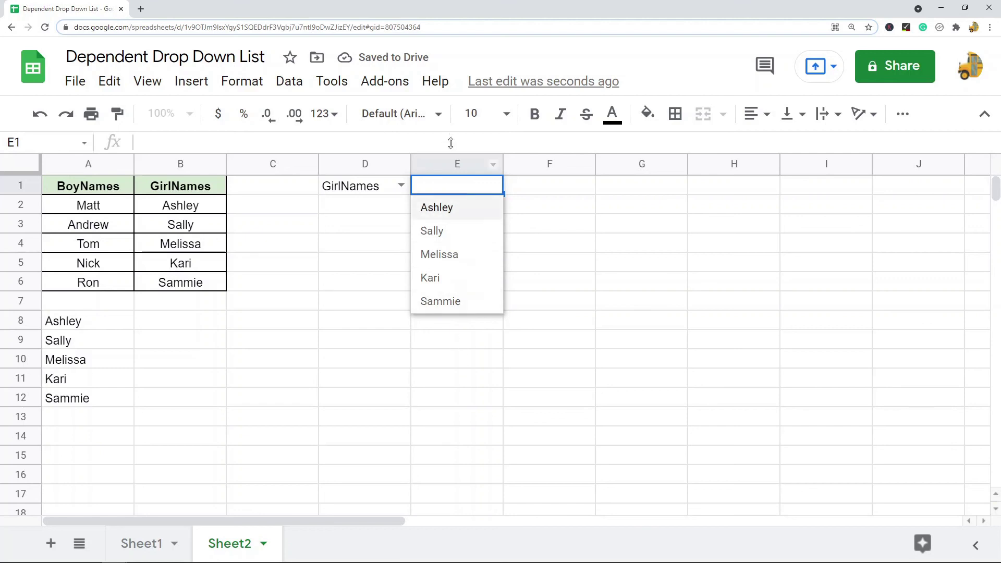
left_click(297, 347)
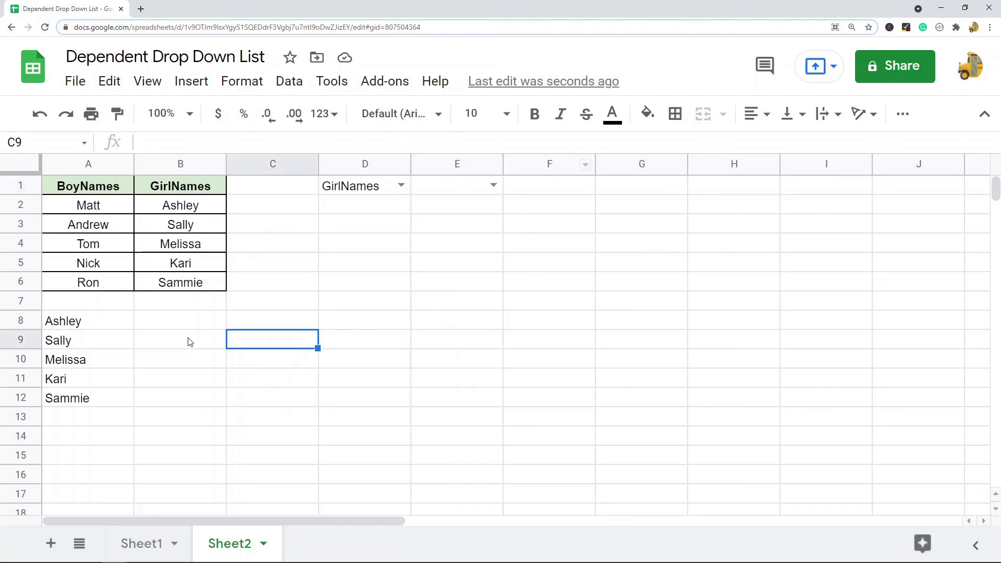
scroll(432, 407, "down", 2)
scroll(374, 407, "up", 1)
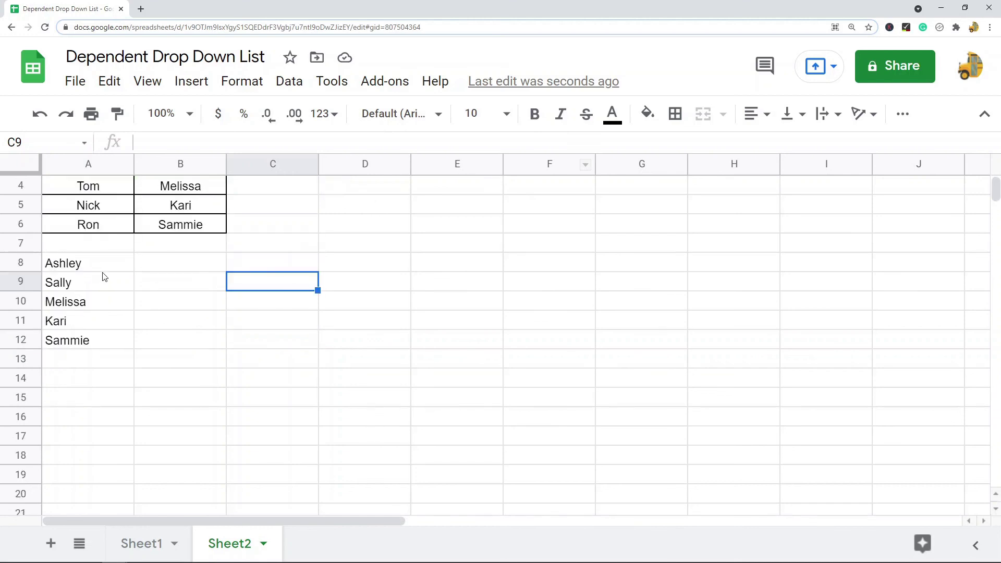
left_click_drag(104, 267, 98, 353)
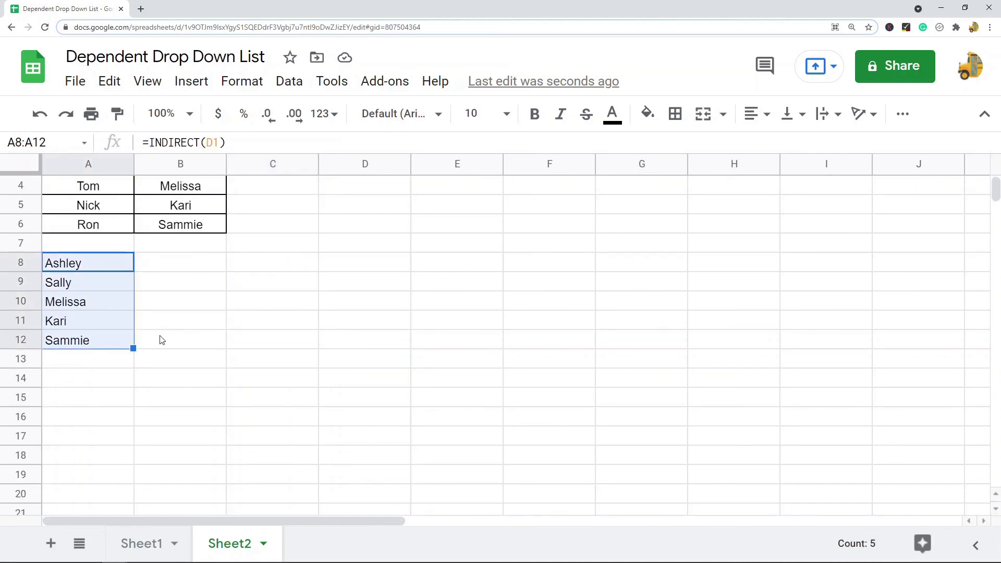
scroll(111, 409, "down", 3)
scroll(118, 400, "up", 2)
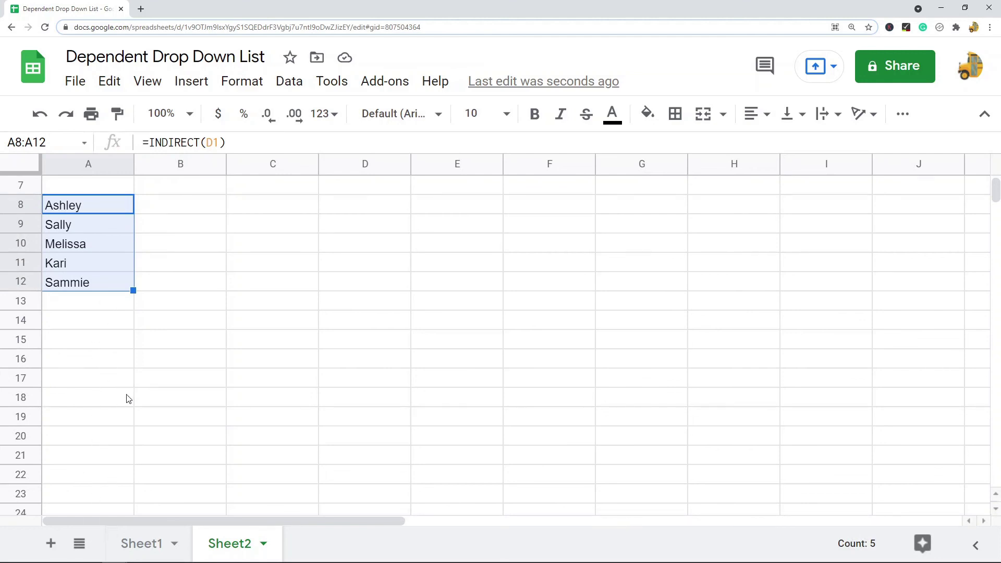
scroll(127, 399, "up", 1)
left_click_drag(84, 242, 86, 326)
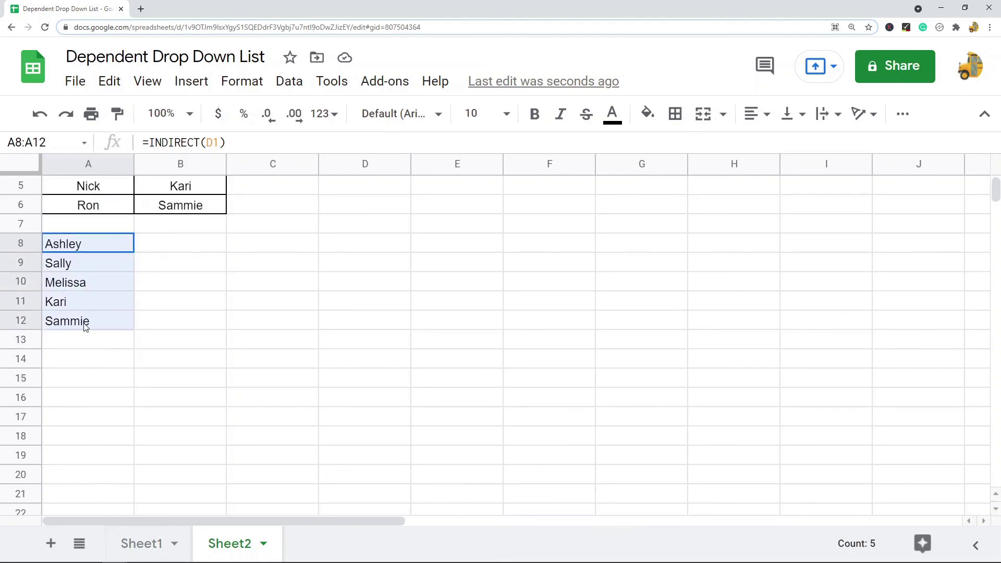
left_click(26, 245)
scroll(68, 441, "down", 3)
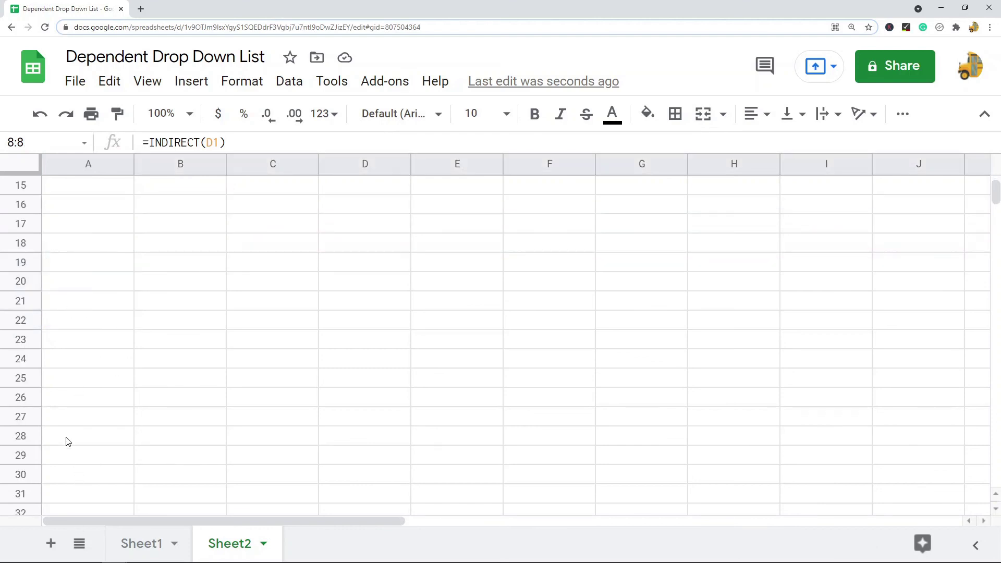
left_click(74, 475)
scroll(61, 298, "up", 2)
left_click_drag(75, 290, 71, 429)
scroll(178, 388, "up", 2)
scroll(178, 388, "up", 1)
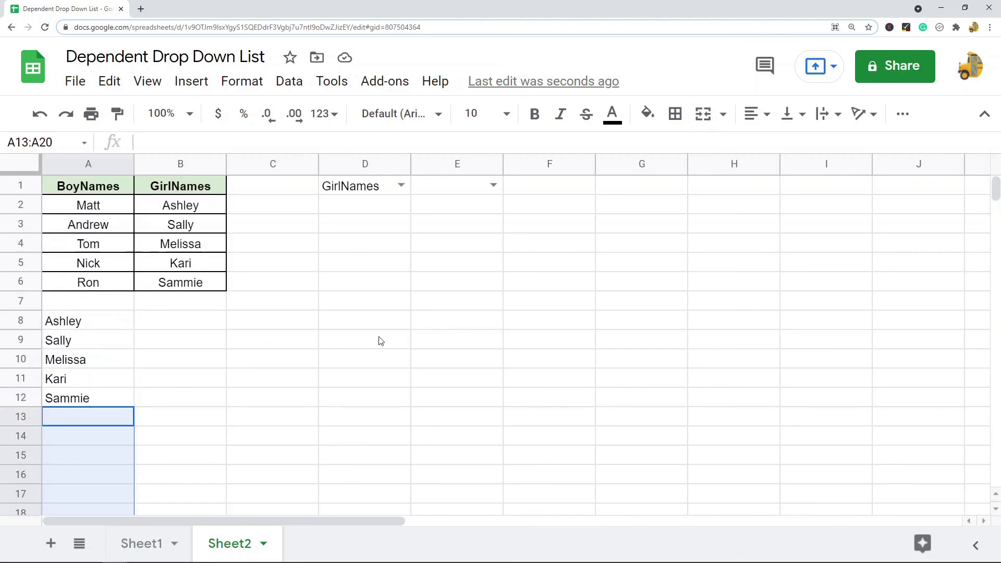